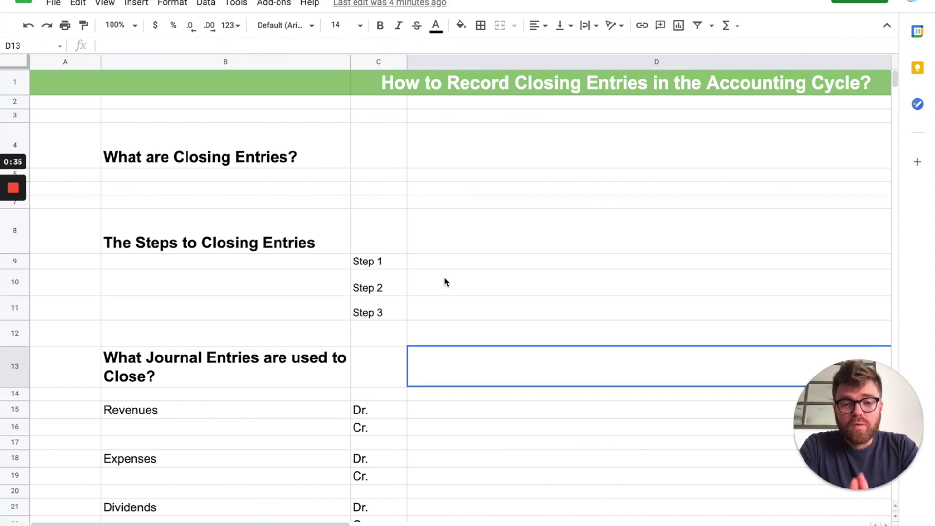
# Step: Answer "What are Closing Entries?" in D4 with "The very end of the accounting cycle. They do not carry forward to the next fiscal year."
pyautogui.click(442, 155)
pyautogui.hscroll(2, 442, 156)
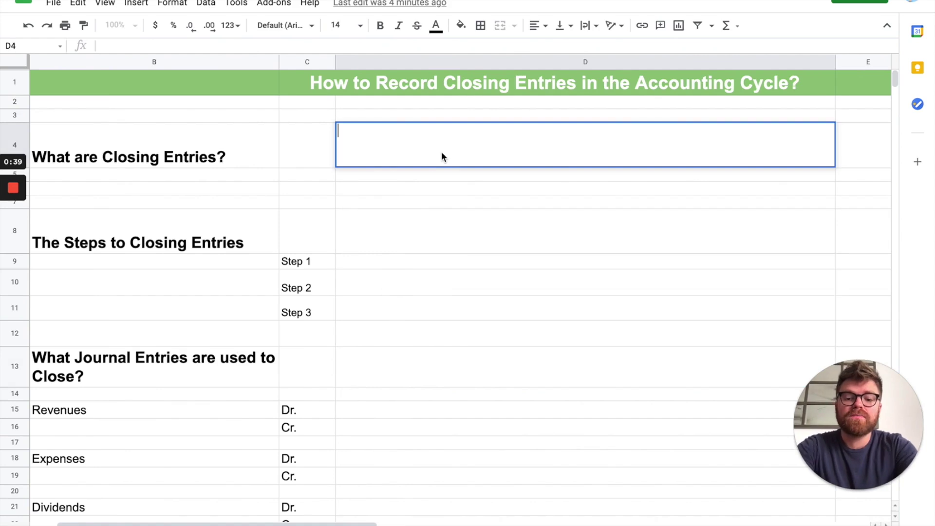
pyautogui.write('The v')
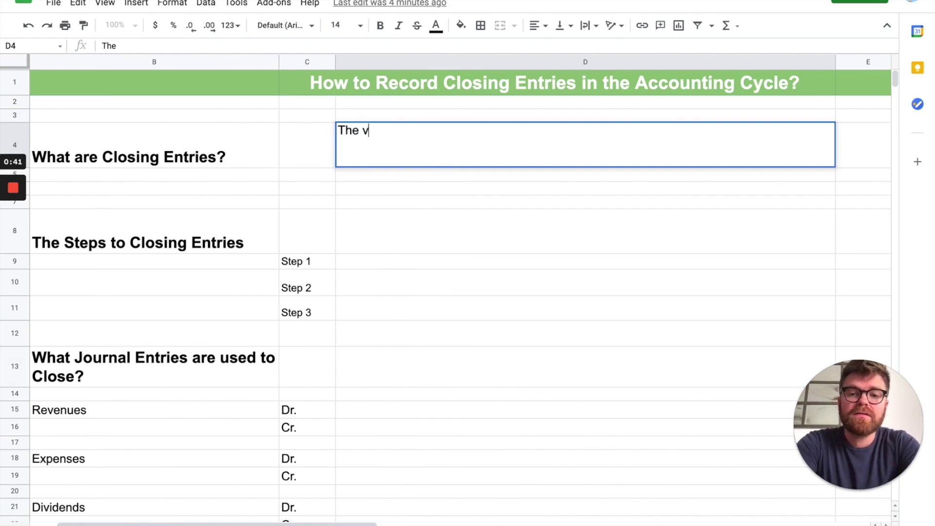
pyautogui.write('ery end of the ')
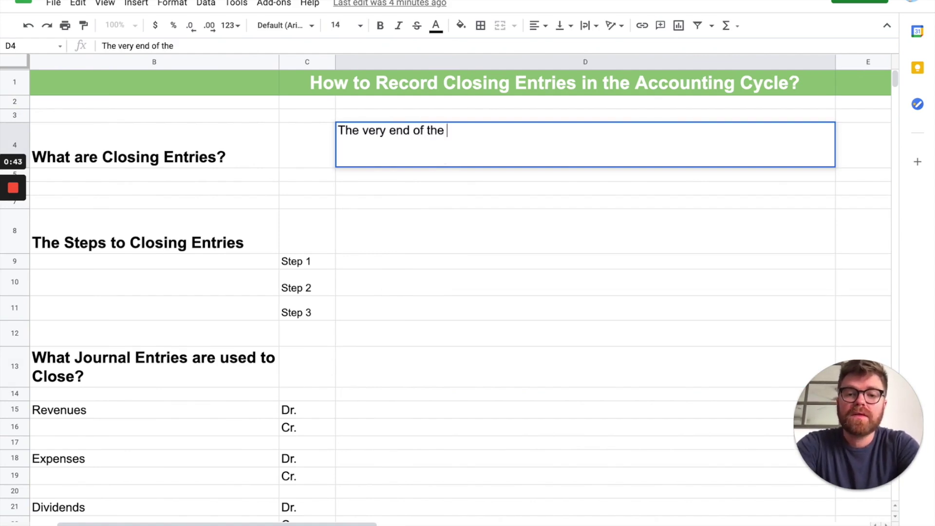
pyautogui.write('account')
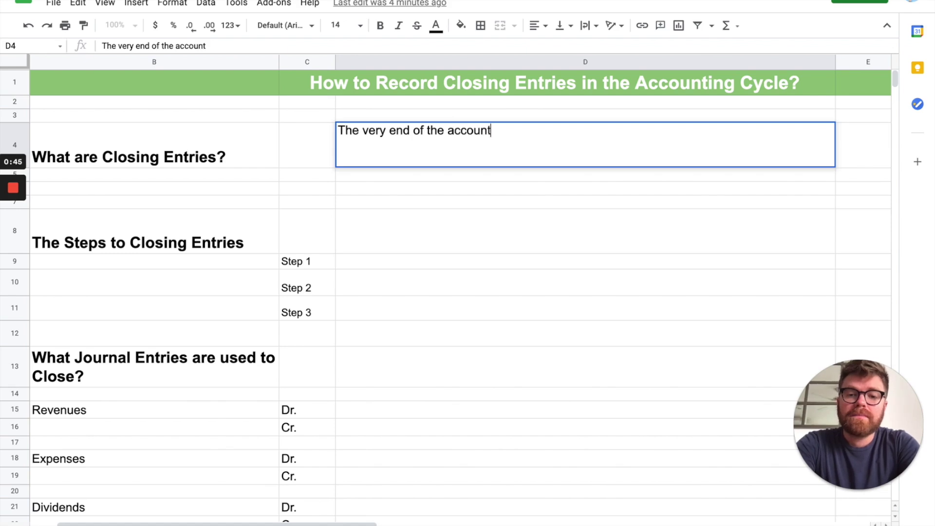
pyautogui.write('ing cycle.')
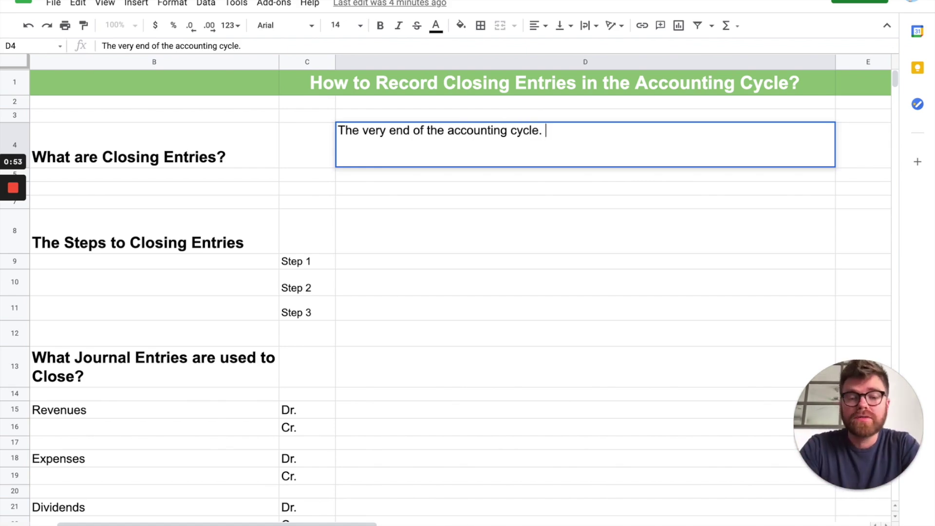
pyautogui.write('They do not car')
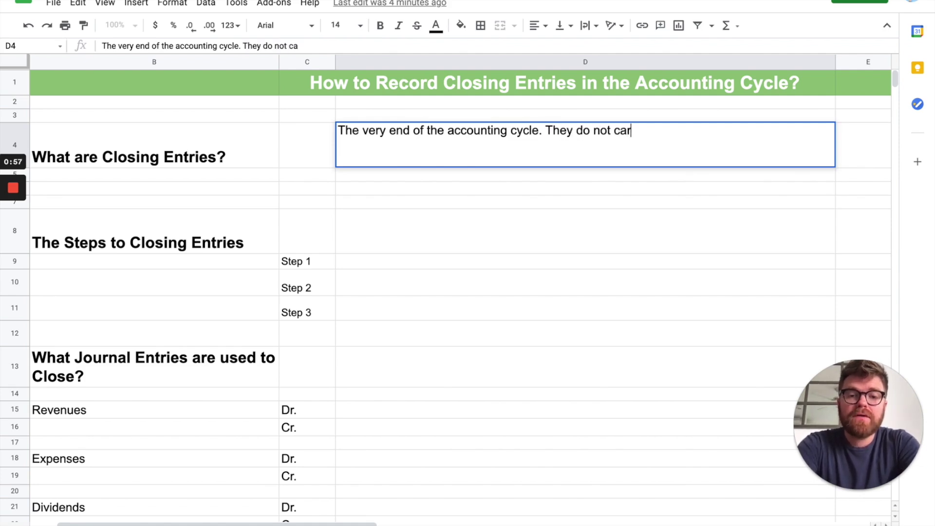
pyautogui.write('ry forward to the next fiscal year. ')
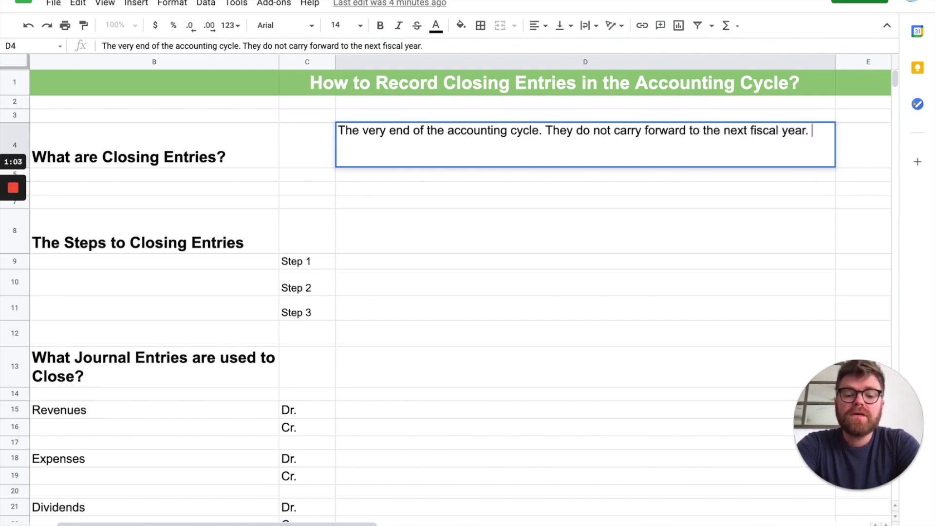
# Step: Continue the D4 answer with "These are called temporary or nominal accounts. Usually these are the income statement."
pyautogui.write('These are called tempor')
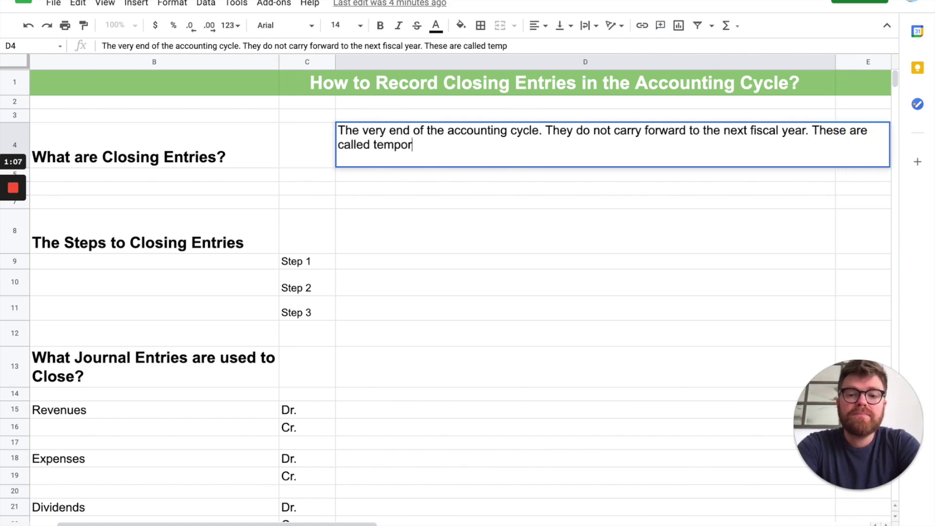
pyautogui.write('ary or nominal accounts.')
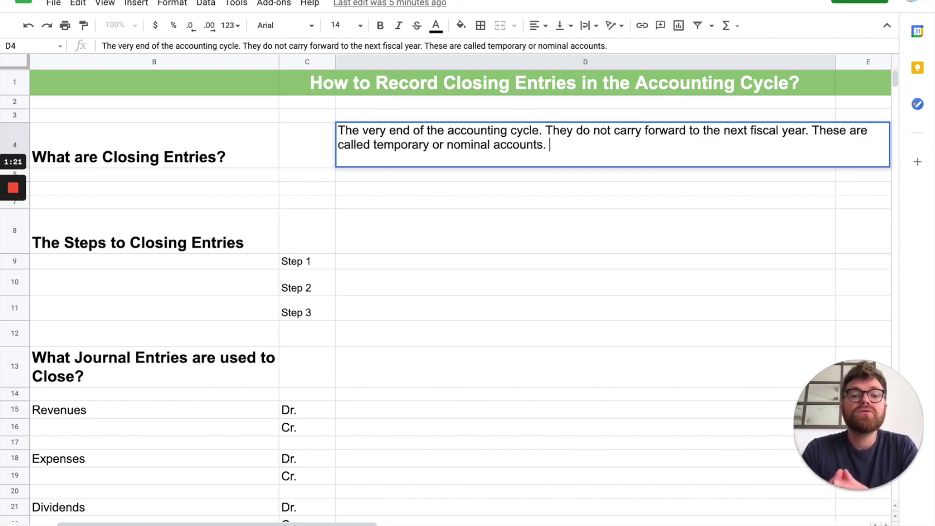
pyautogui.write('Usually ')
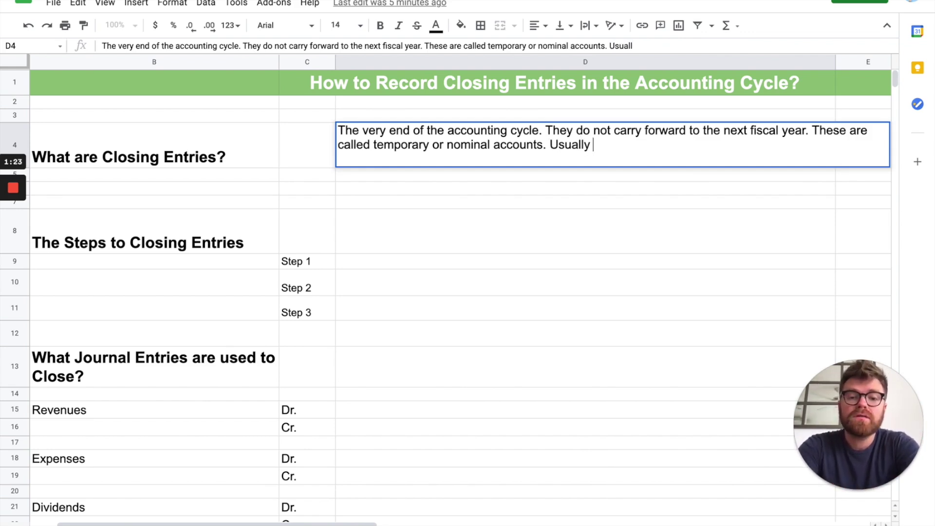
pyautogui.write('these are the income statement.')
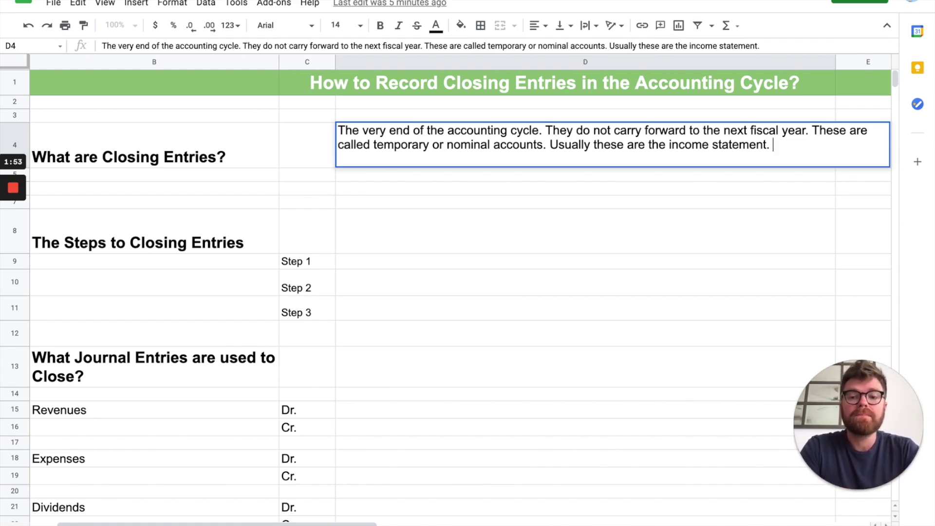
# Step: Enter "Identify all the Temporary Accounts" in D9 as the description of Step 1
pyautogui.click(360, 263)
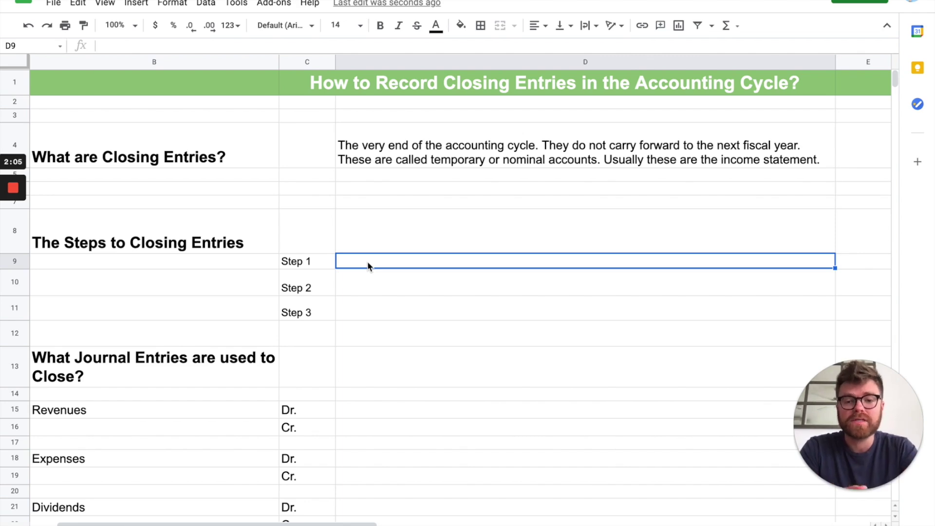
pyautogui.doubleClick(368, 264)
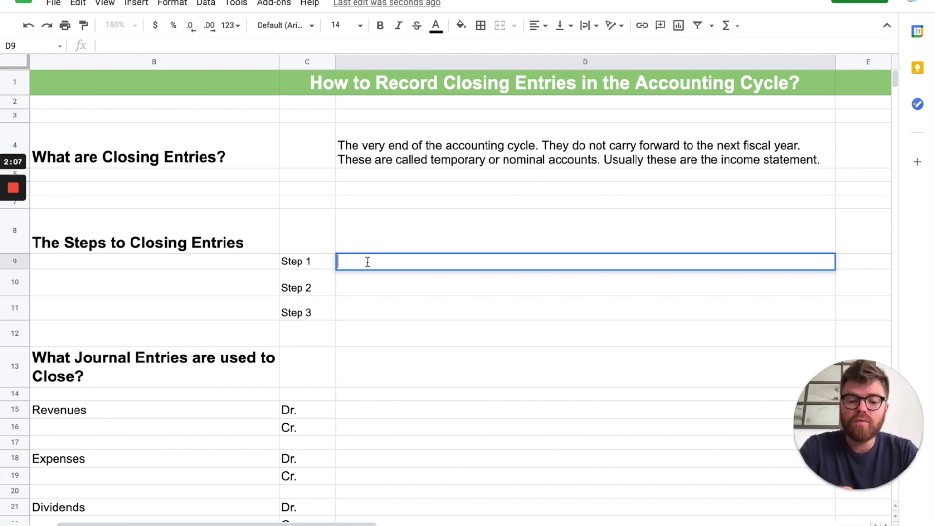
pyautogui.write('I')
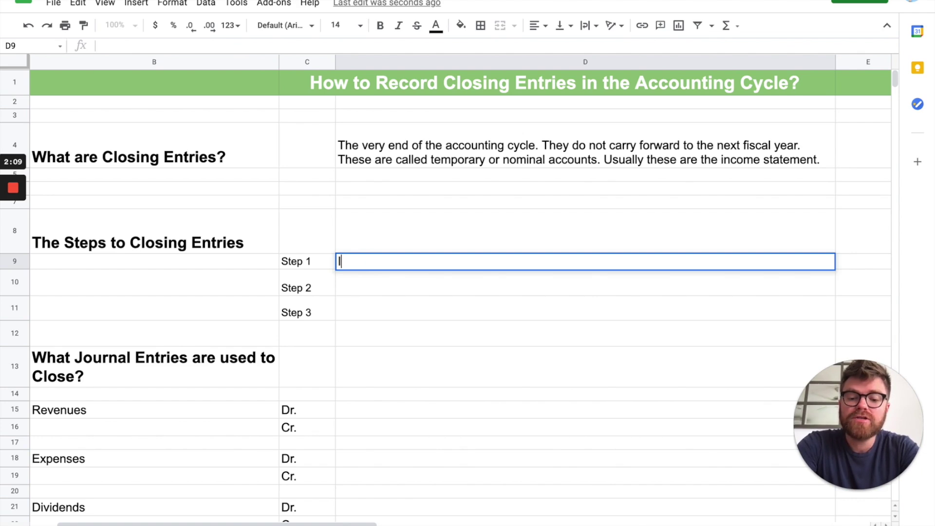
pyautogui.write('dentify all the Temprar')
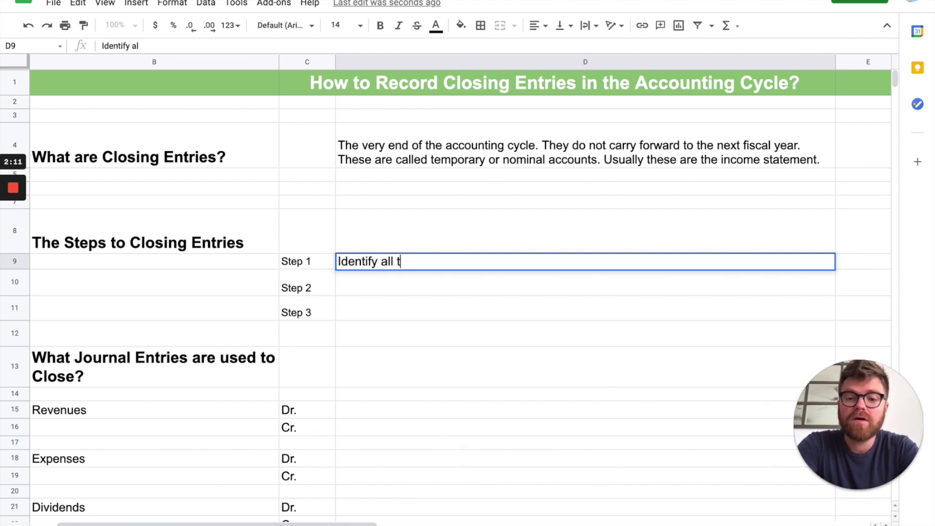
pyautogui.press('BackSpace')
pyautogui.press('BackSpace')
pyautogui.press('BackSpace')
pyautogui.write('orary Acco')
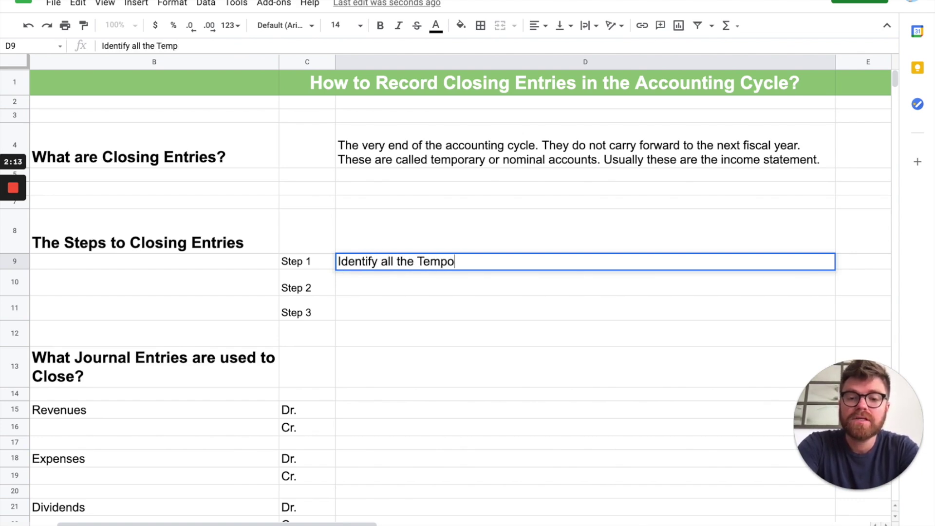
pyautogui.write('unts')
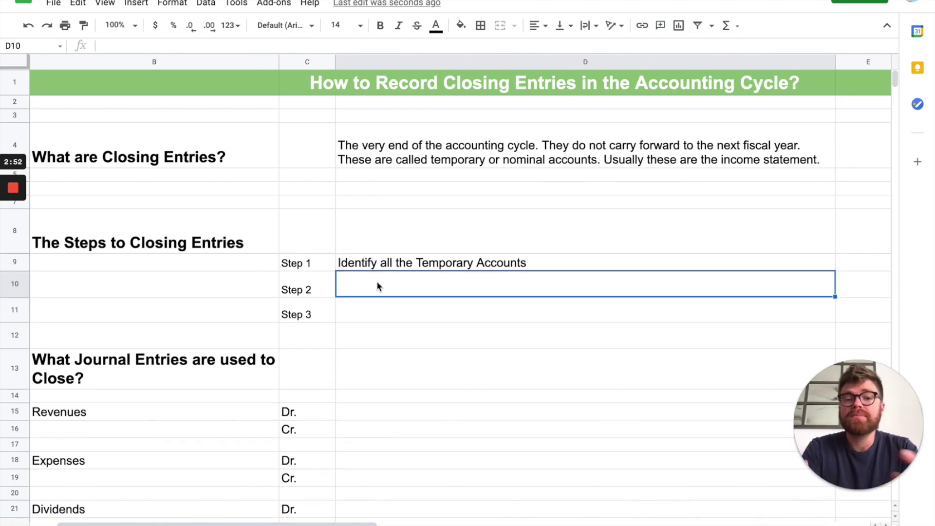
# Step: Enter "Figure out the Natural Balance of these Accounts" in D10 as the description of Step 2
pyautogui.doubleClick(377, 282)
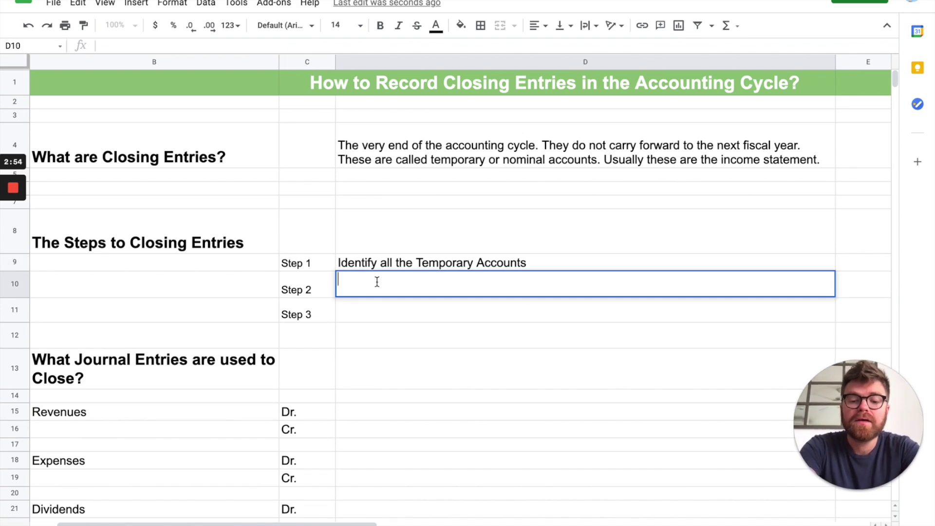
pyautogui.write('Figure out th')
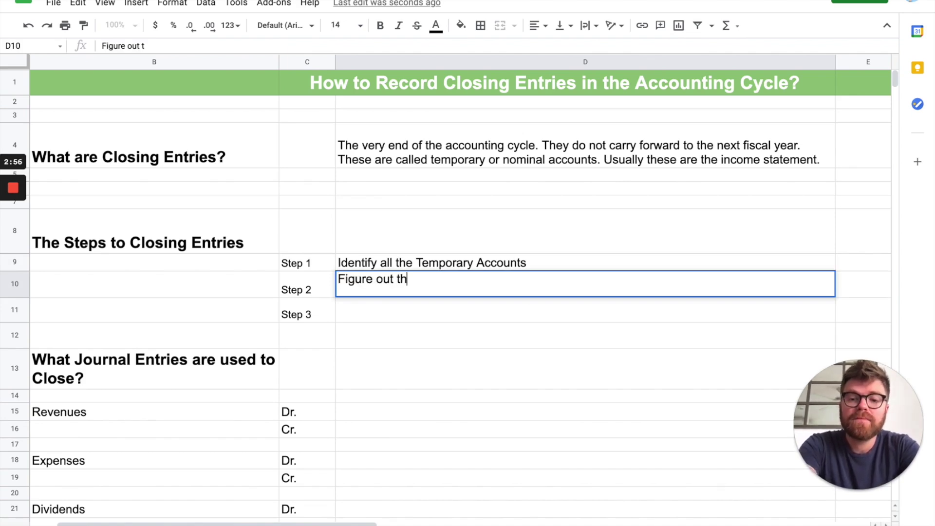
pyautogui.write('e Natural Balanc')
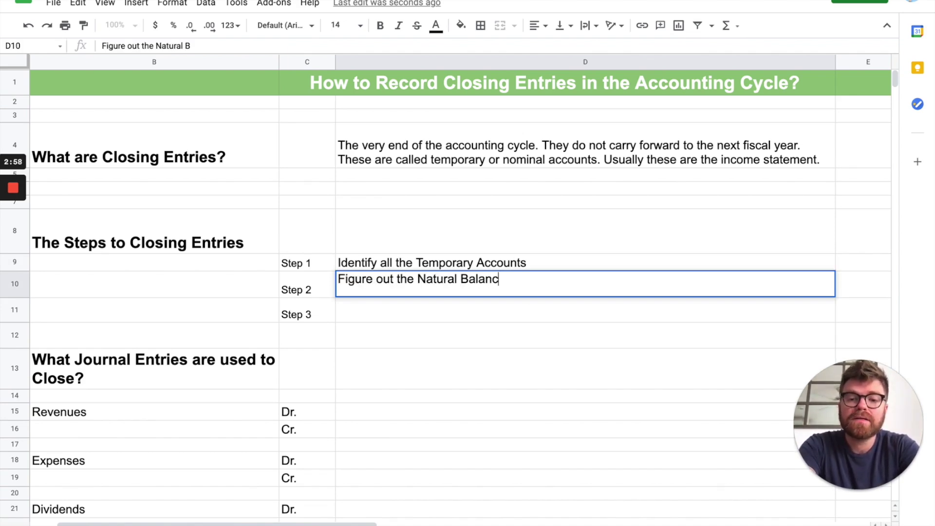
pyautogui.write('e of these Accounts')
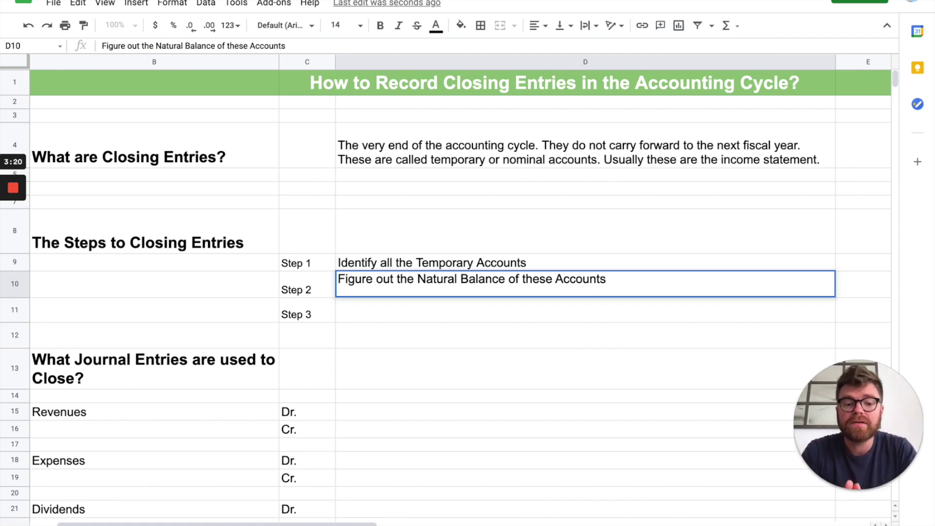
pyautogui.press('Return')
# Step: Enter "Do the opposite Journal entry to close" in D11 as the description of Step 3
pyautogui.write('Do')
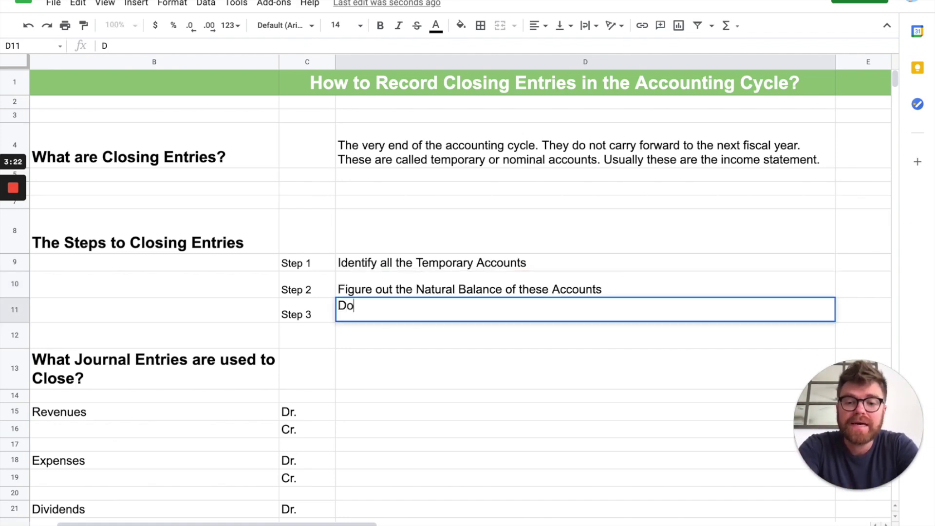
pyautogui.write(' the opposite Jou')
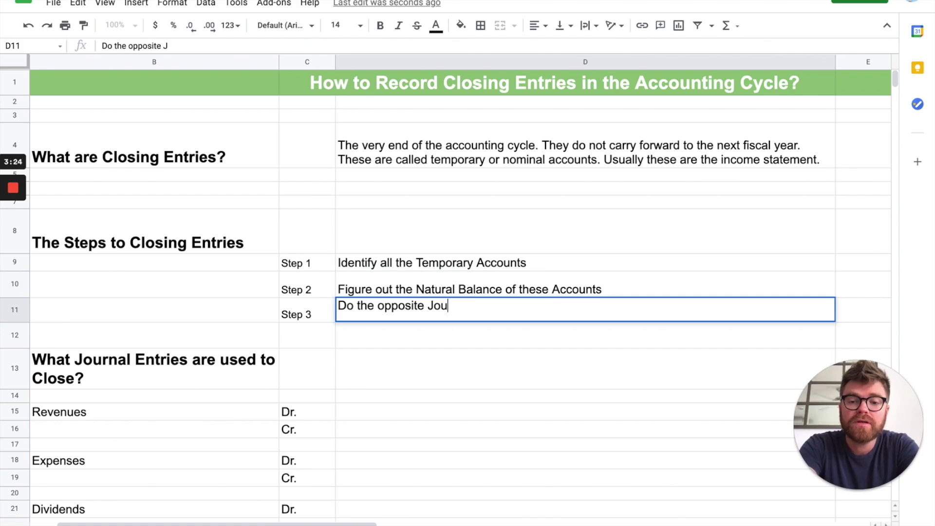
pyautogui.write('rnal entry to close')
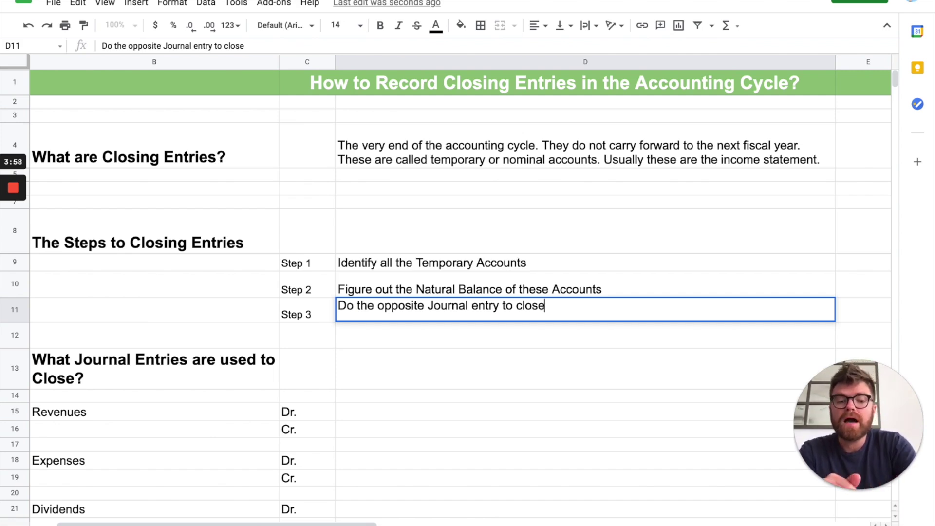
pyautogui.press('Return')
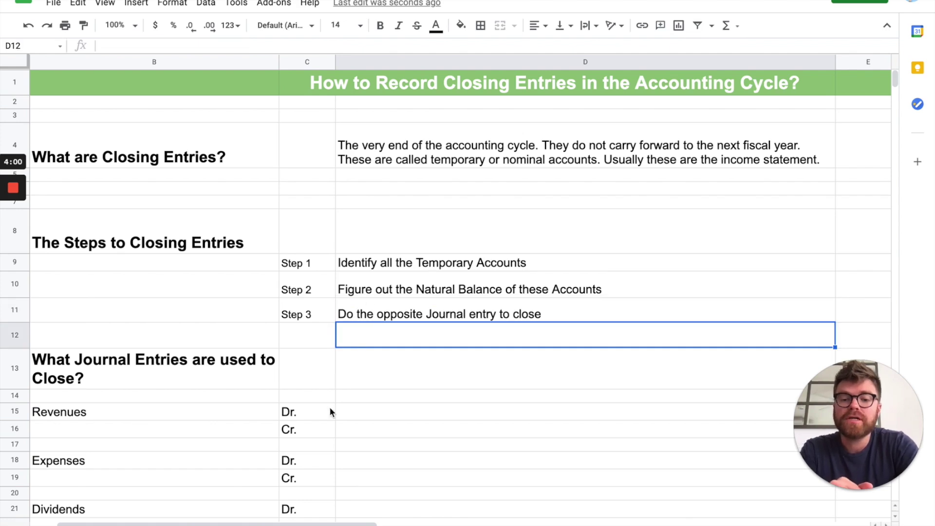
# Step: Fill in the Revenues closing entry with "Revenues" as the debit in D15 and "Income Summary" as the credit in D16
pyautogui.scroll(-3, 227, 414)
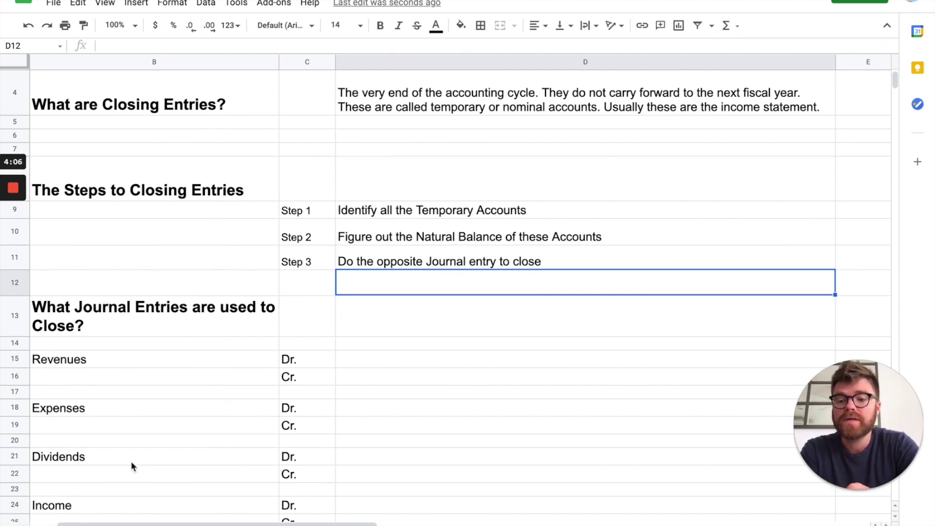
pyautogui.click(388, 366)
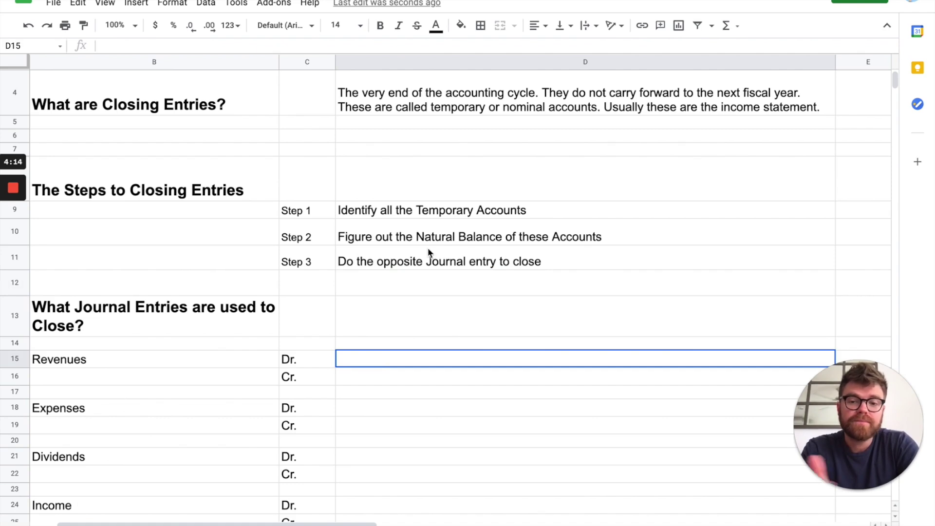
pyautogui.click(110, 368)
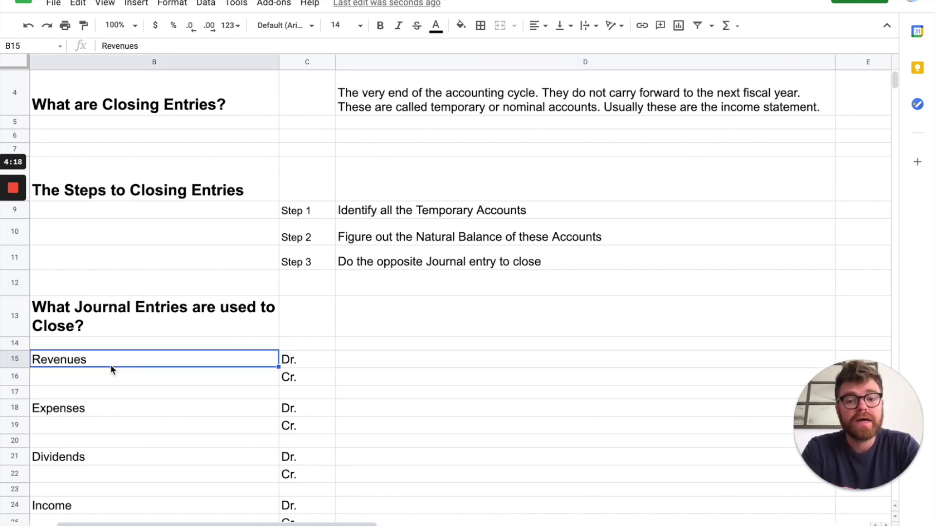
pyautogui.click(397, 358)
pyautogui.write('Revenues')
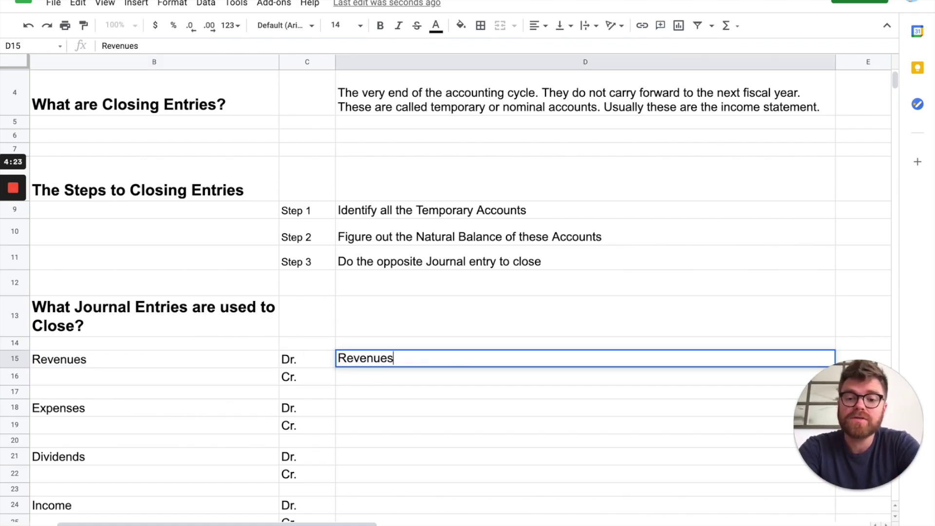
pyautogui.press('Return')
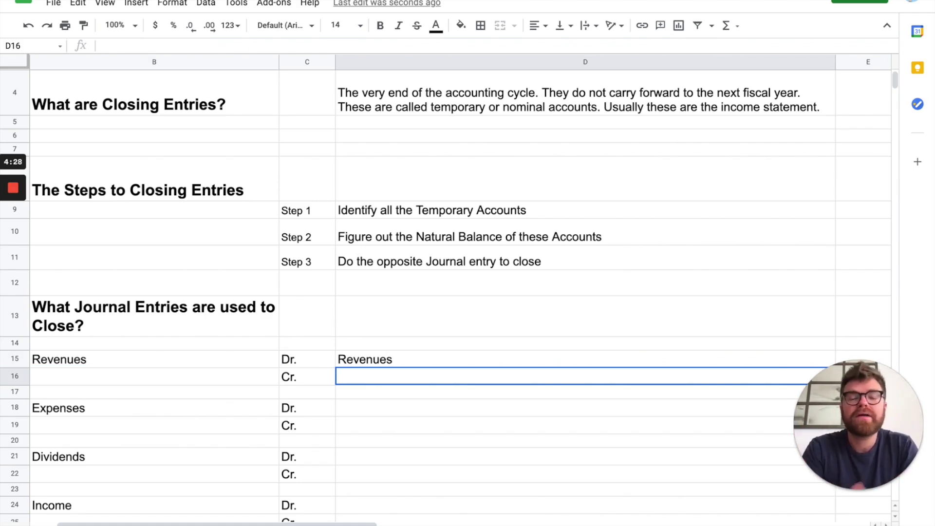
pyautogui.write('Income Summary')
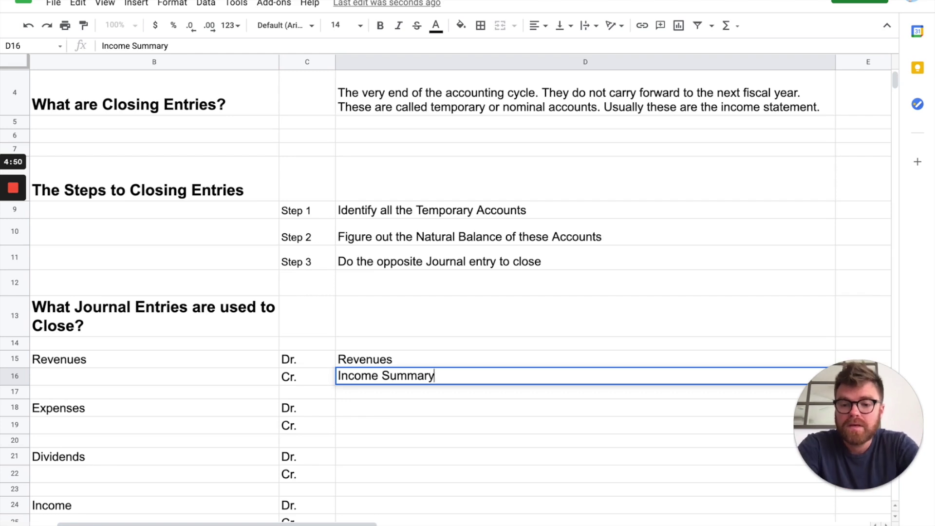
pyautogui.press('Return')
# Step: Fill in the Expenses closing entry with "Expenses" as the credit in D19 and "Income Summary" as the debit in D18
pyautogui.click(565, 407)
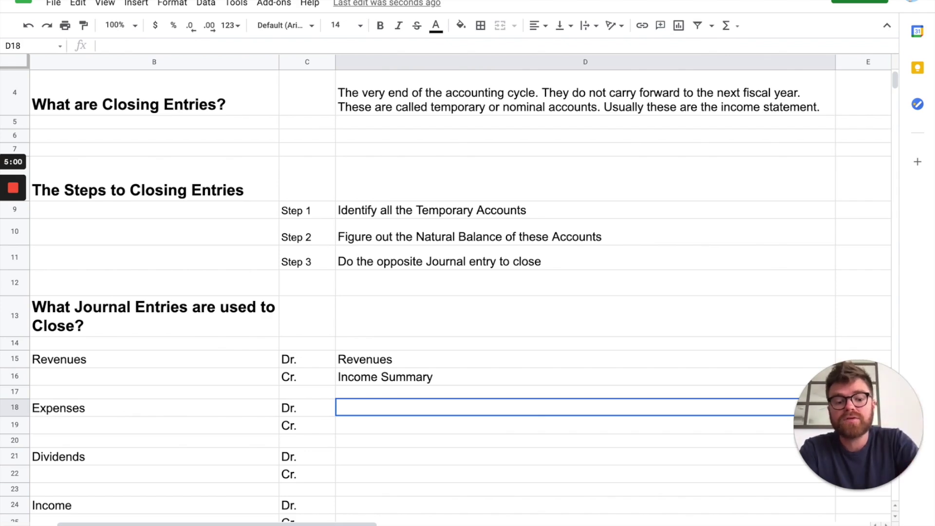
pyautogui.click(565, 425)
pyautogui.write('Expenses')
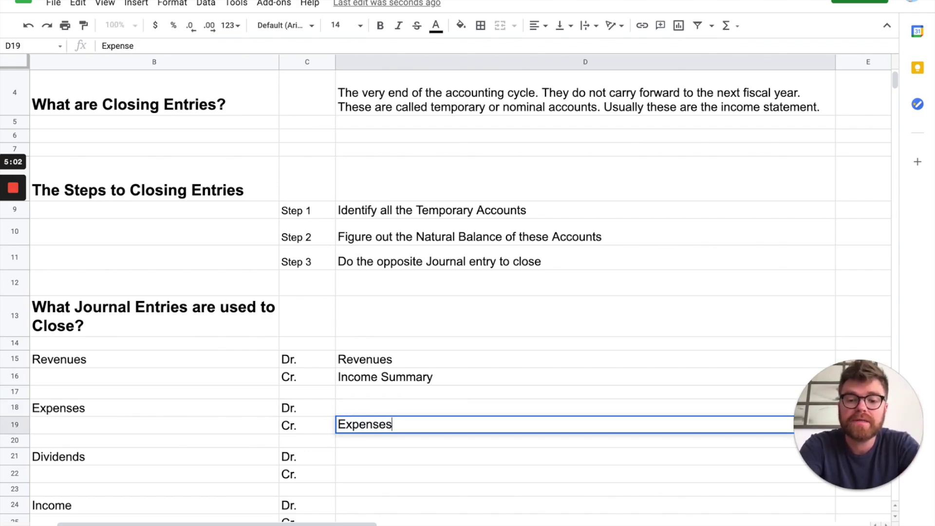
pyautogui.click(565, 407)
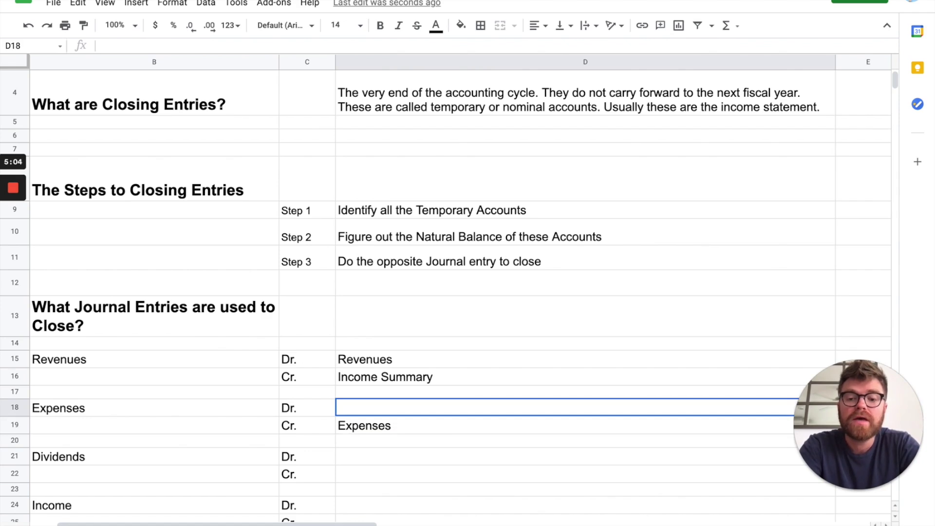
pyautogui.write('Income Summary')
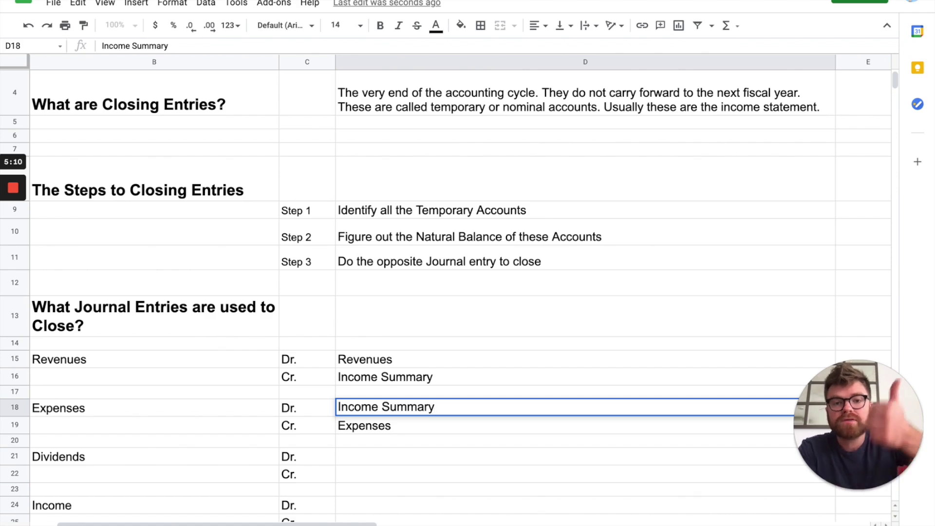
pyautogui.click(346, 377)
pyautogui.click(361, 410)
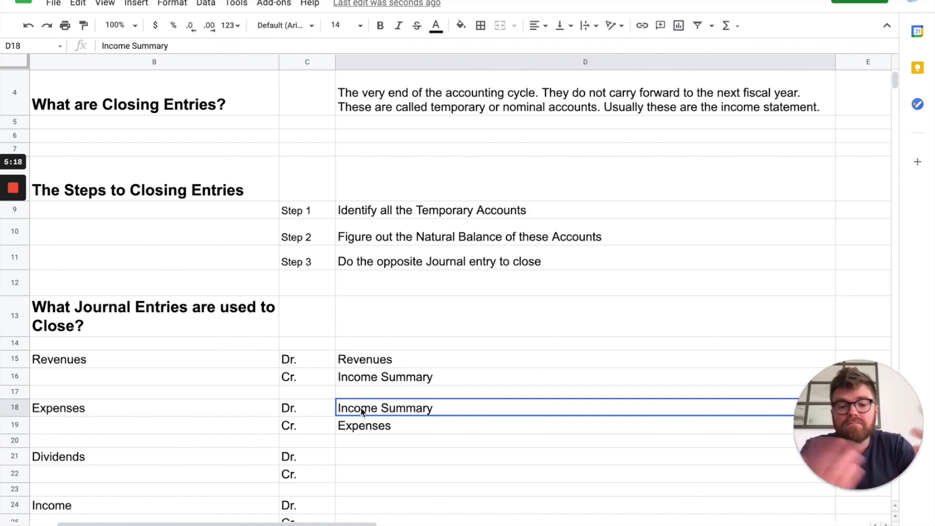
pyautogui.click(376, 431)
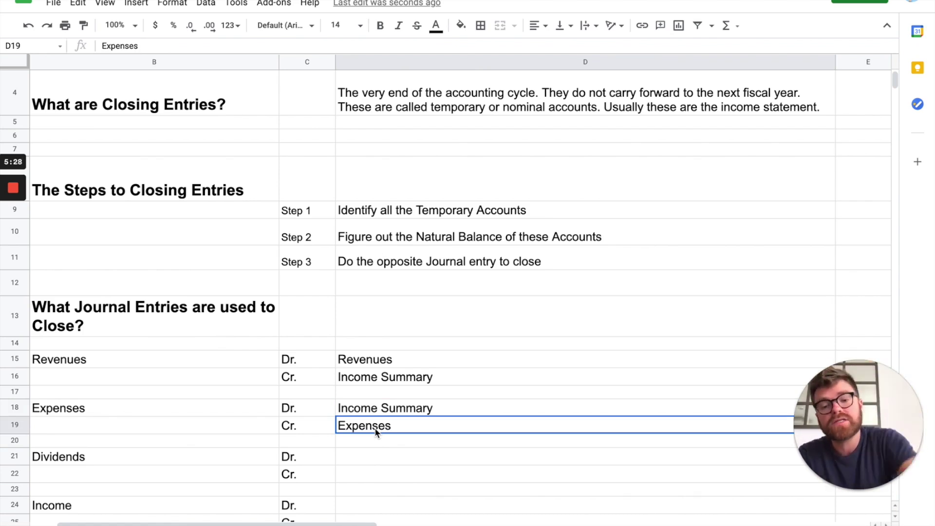
pyautogui.click(388, 414)
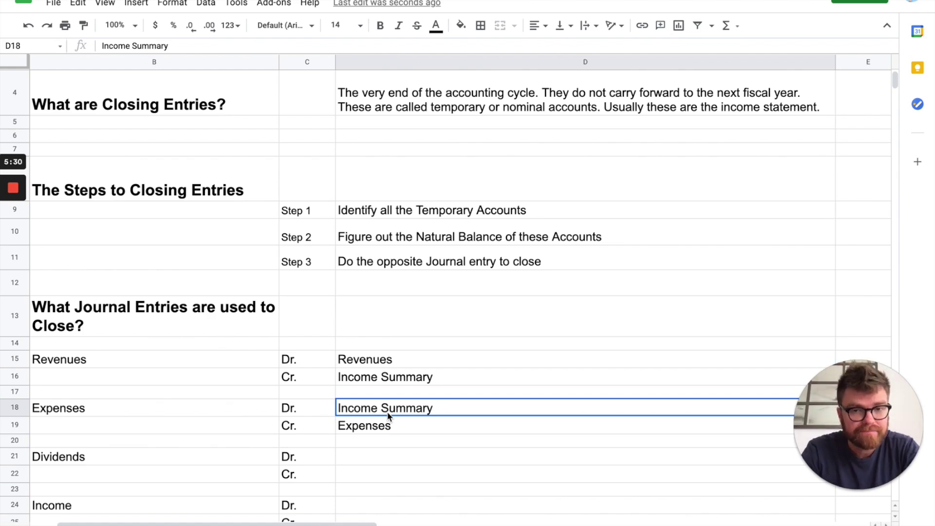
# Step: Fill in the Dividends closing entry with "Dividends" as the credit in D22 and "Retained Earnings" as the debit in D21
pyautogui.click(346, 457)
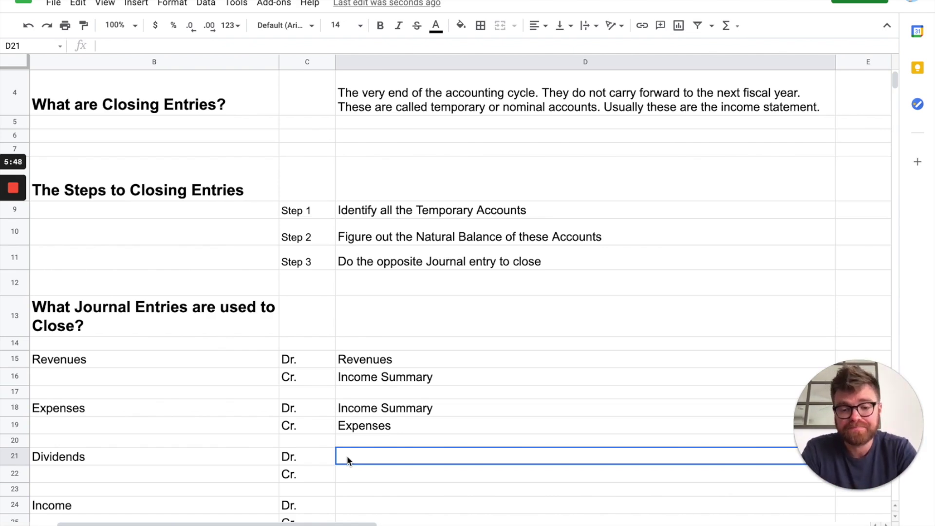
pyautogui.click(349, 472)
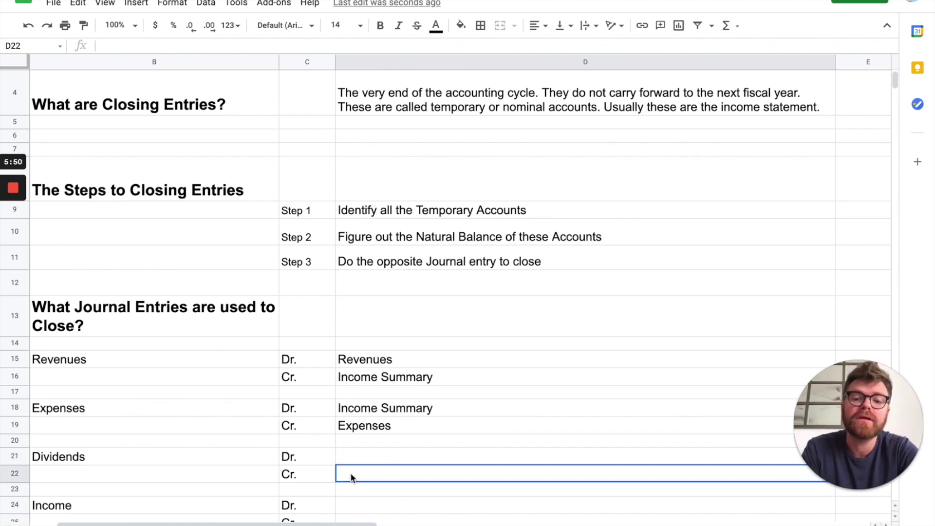
pyautogui.write('Dividends')
pyautogui.click(349, 455)
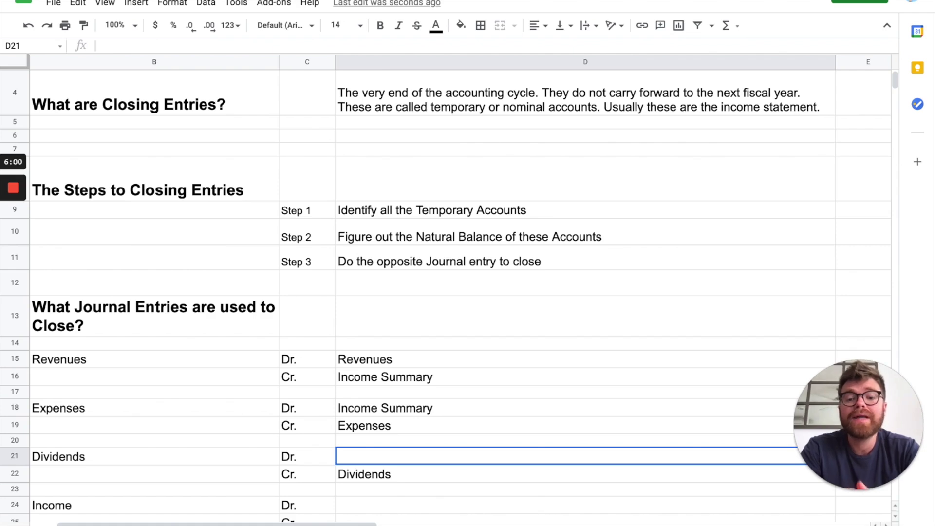
pyautogui.write('Retained Earnings')
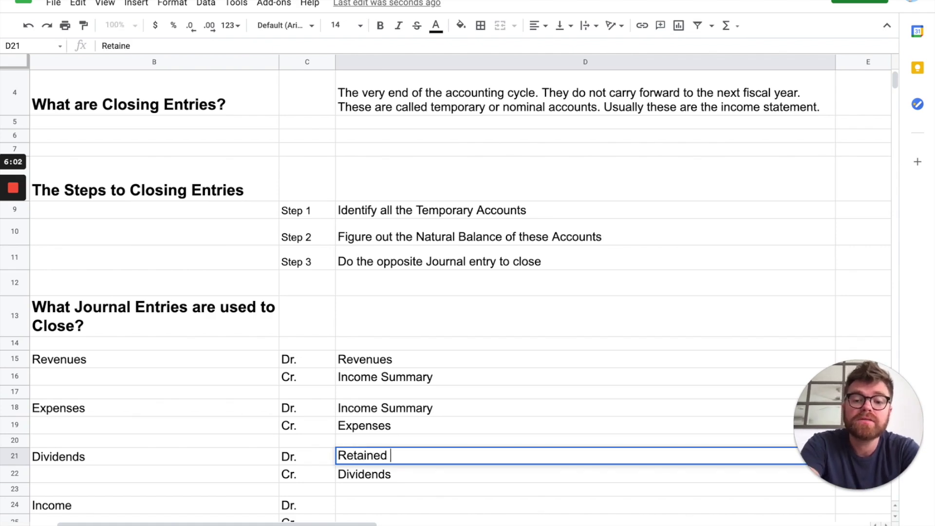
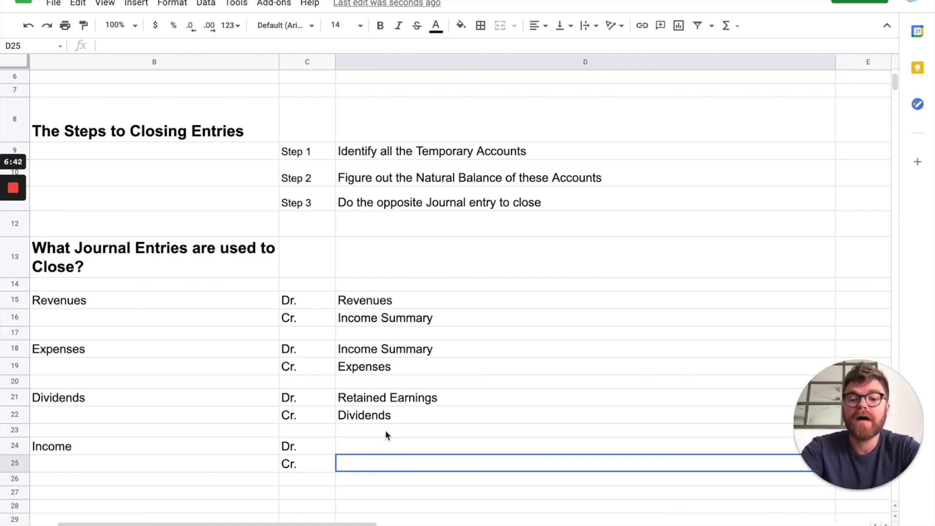
# Step: Fill in the Income closing entry with "Income Summary" as the debit in D24 and "Retained Earnings" as the credit in D25
pyautogui.click(383, 440)
pyautogui.write('Income Summary')
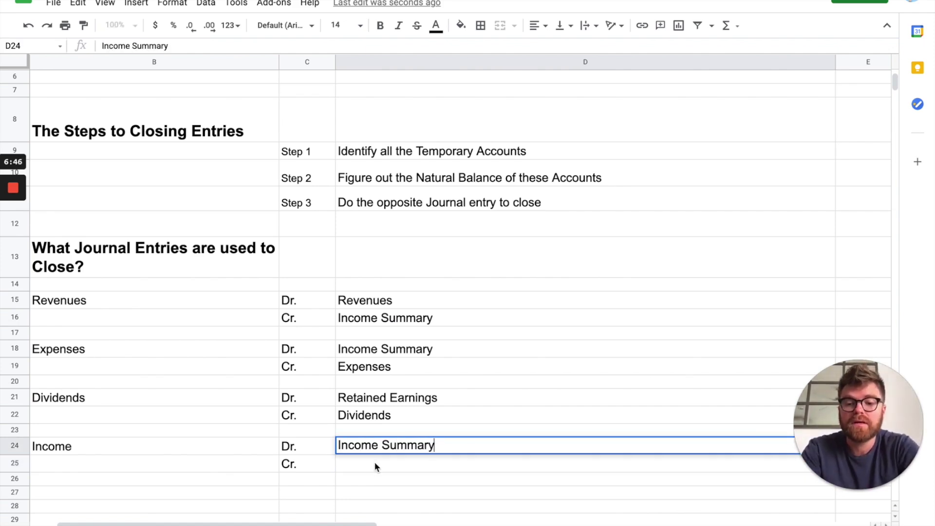
pyautogui.press('Return')
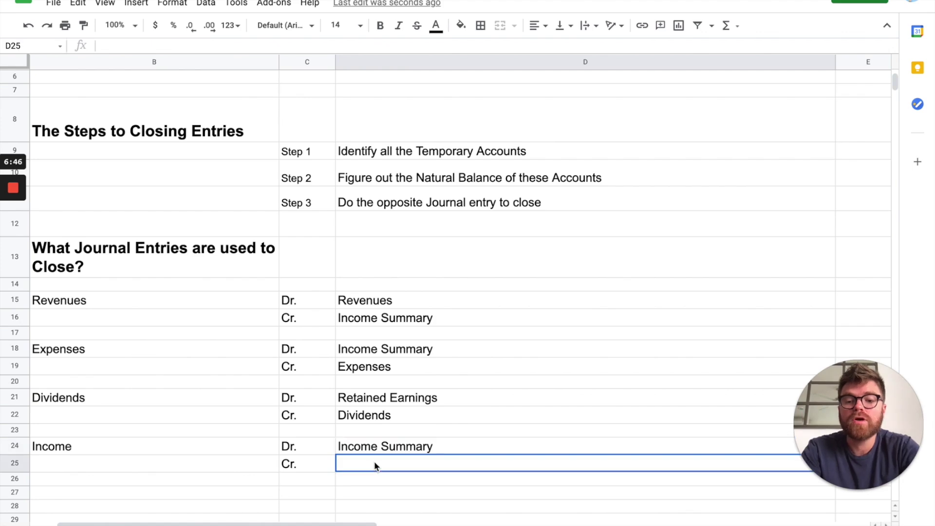
pyautogui.write('Retained Earnings')
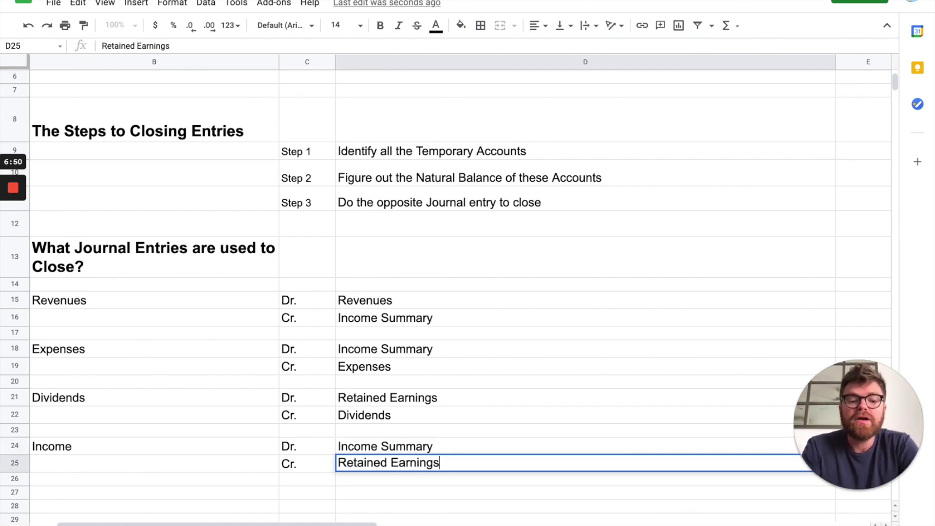
pyautogui.press('Return')
pyautogui.click(200, 446)
pyautogui.doubleClick(200, 445)
pyautogui.write('(')
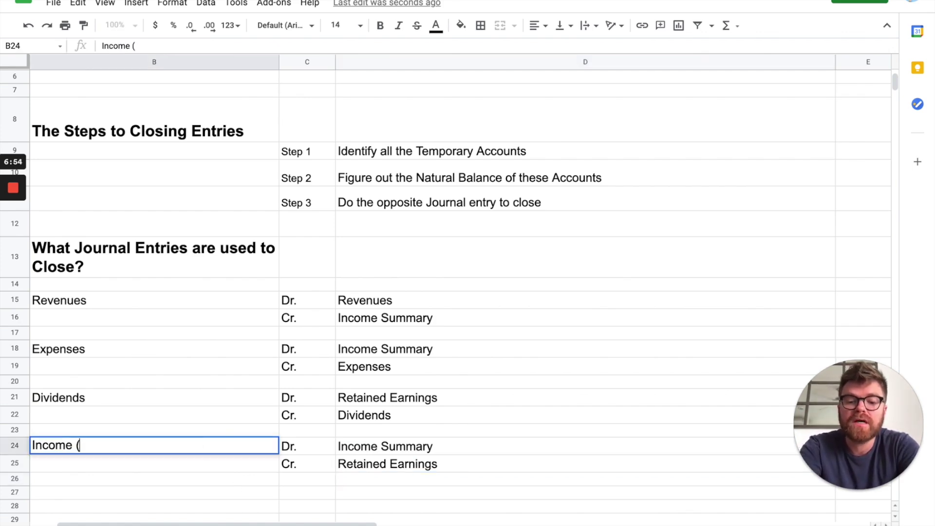
pyautogui.press('BackSpace')
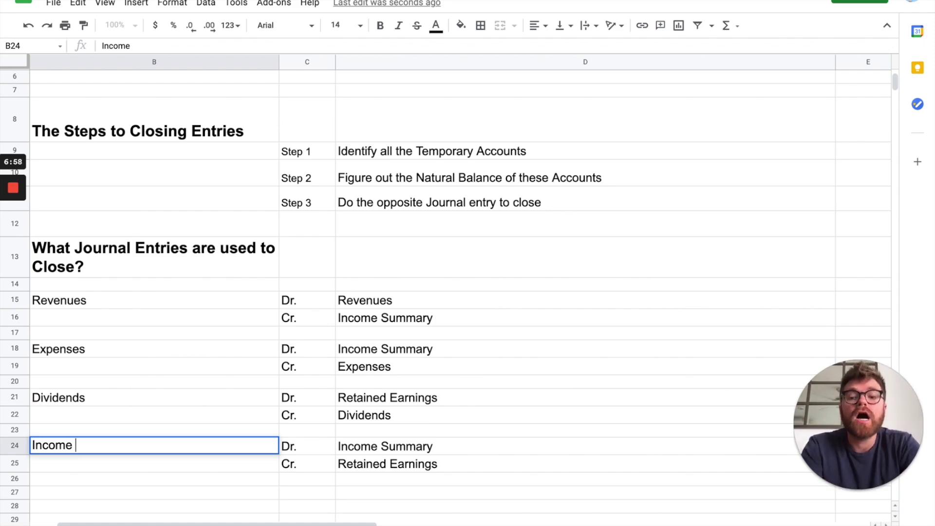
pyautogui.click(124, 493)
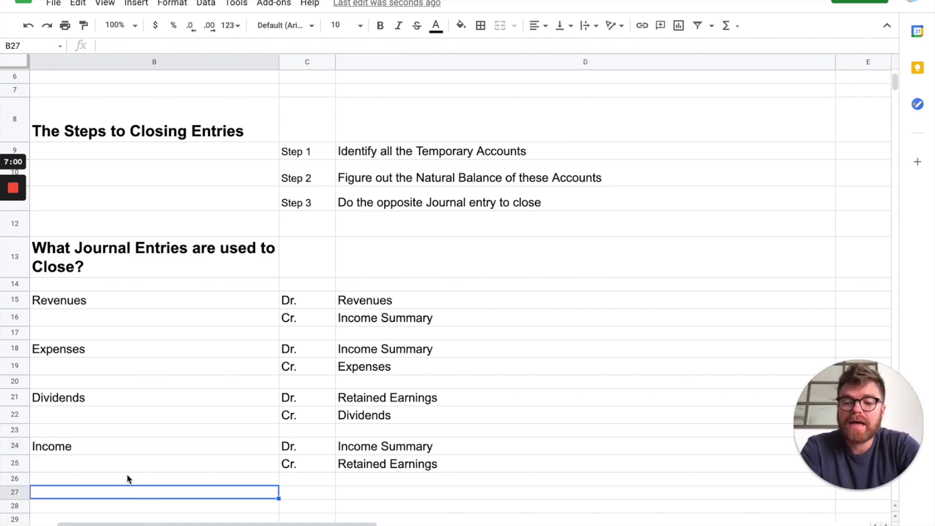
# Step: Copy the Income closing entry block B24:D25 and paste it starting at B27
pyautogui.click(123, 447)
pyautogui.moveTo(122, 442); pyautogui.dragTo(347, 462)
pyautogui.hotkey('ctrl', 'c')
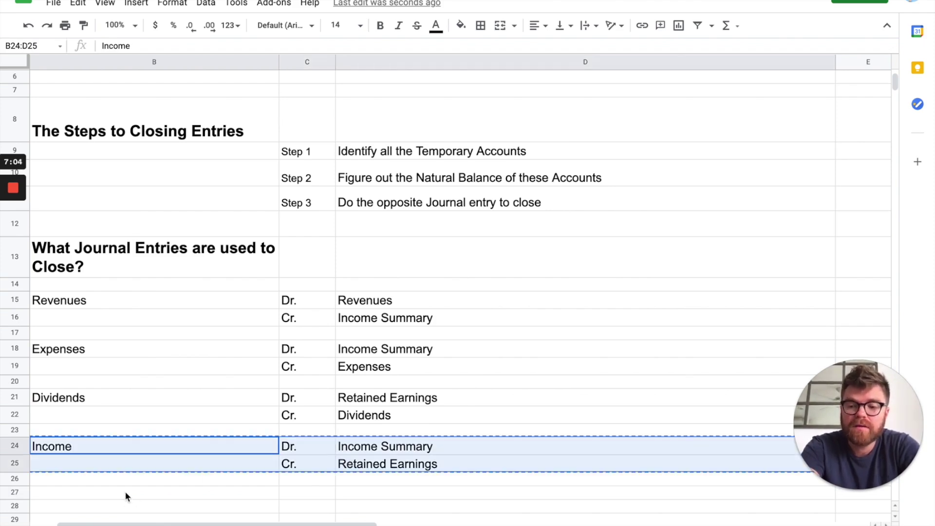
pyautogui.click(125, 492)
pyautogui.hotkey('ctrl', 'v')
# Step: Change the label of the copied block in B27 to "Income (Loss)"
pyautogui.scroll(-1, 125, 494)
pyautogui.click(126, 487)
pyautogui.doubleClick(125, 484)
pyautogui.write('(')
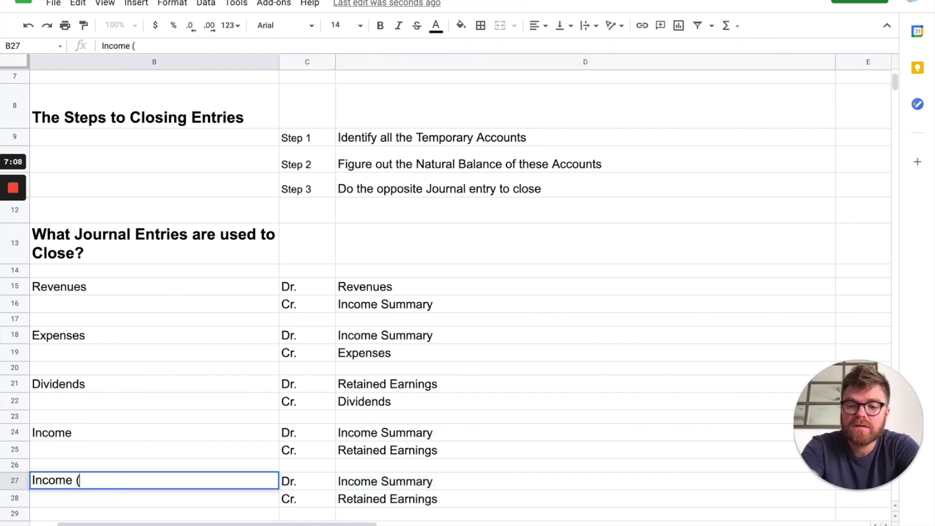
pyautogui.write('Loss)')
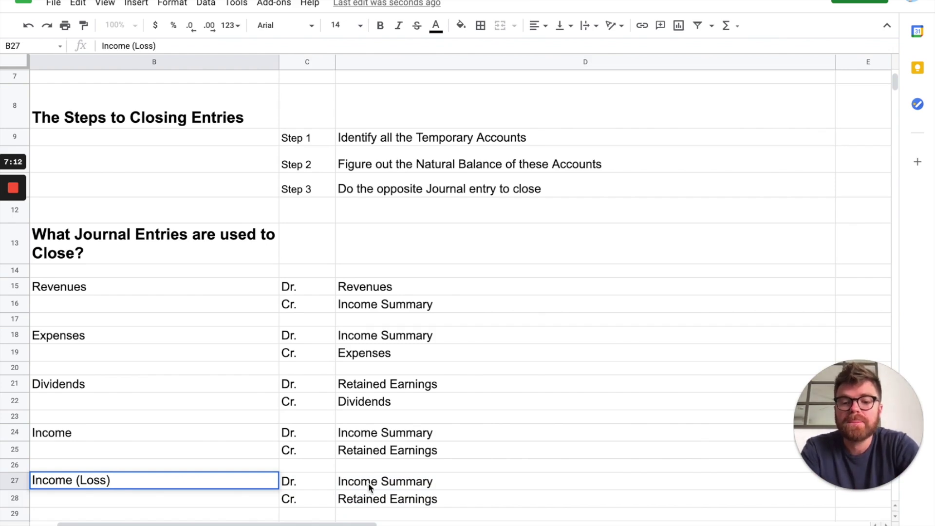
# Step: Replace the copied accounts in the Income (Loss) block with "Income (Loss)" as the credit in D28 and "Retained Earnings" as the debit in D27
pyautogui.moveTo(367, 484); pyautogui.dragTo(369, 500)
pyautogui.press('Delete')
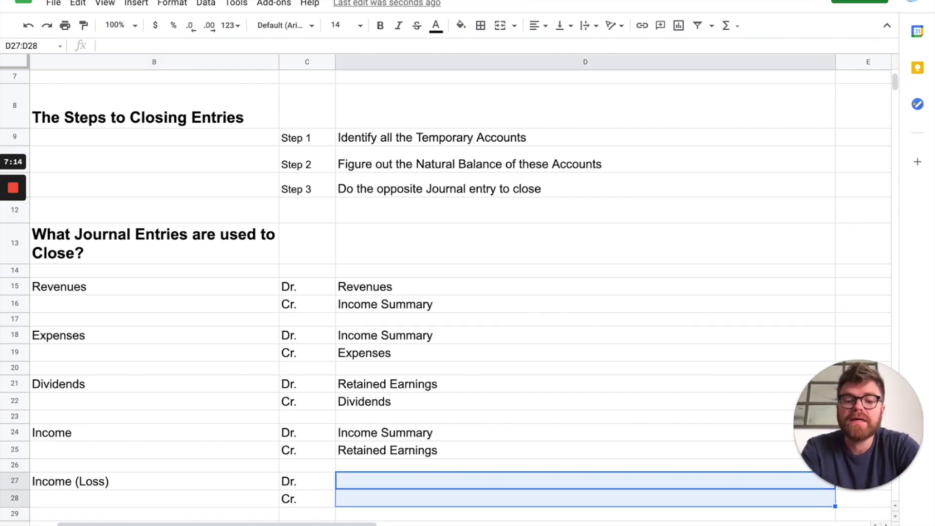
pyautogui.click(386, 499)
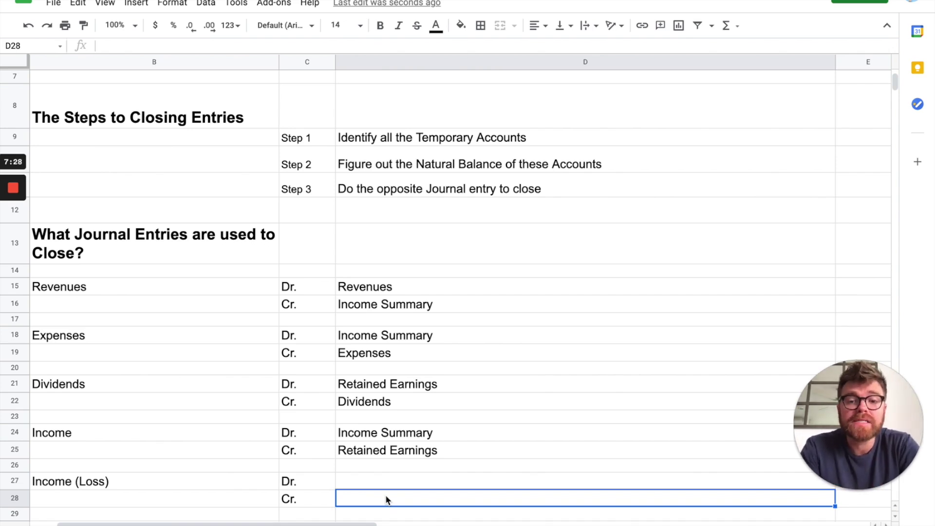
pyautogui.write('In')
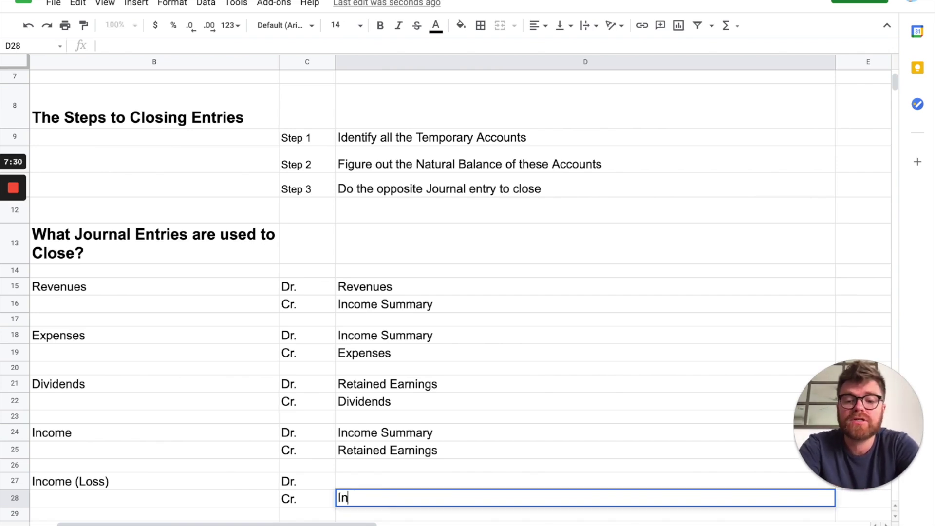
pyautogui.write('come (Loss)')
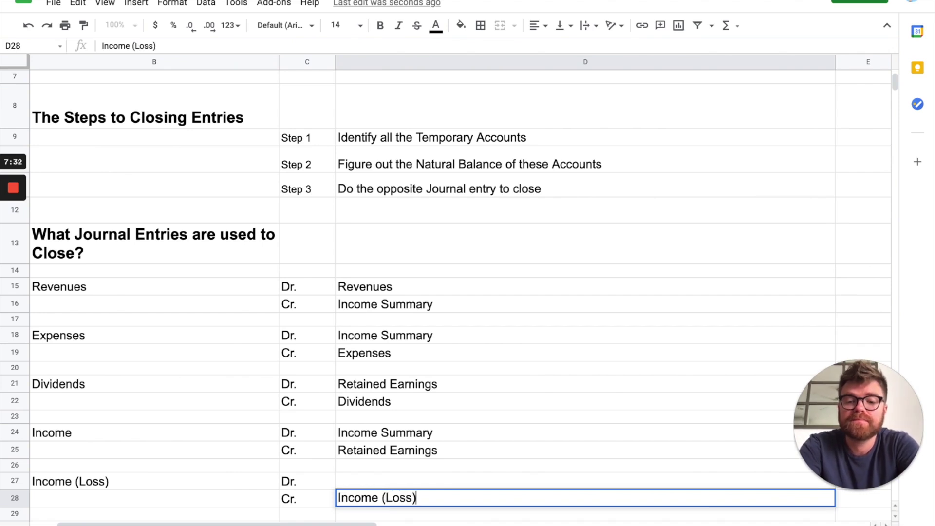
pyautogui.click(394, 482)
pyautogui.write('Retained Earnings')
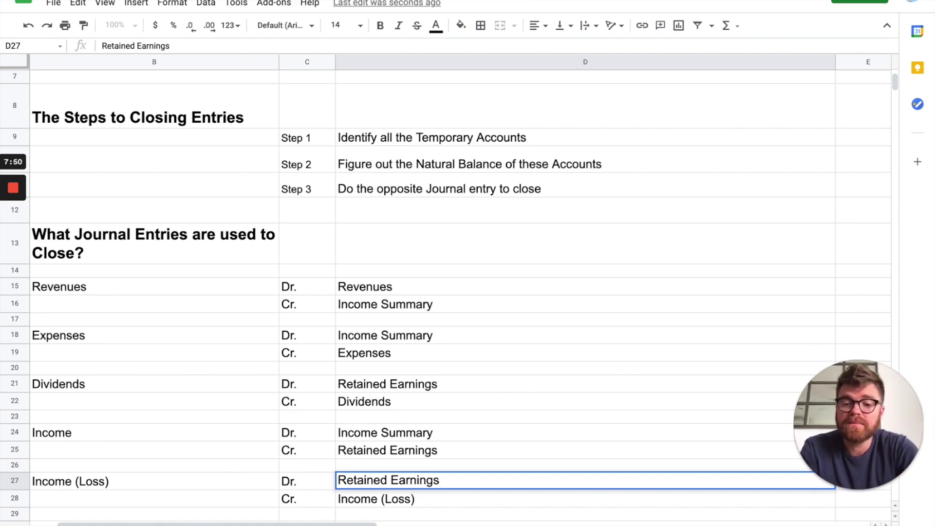
# Step: On the sheet with the Dupont Inc. example, enter "Step 1" in C7 and set its font size to 14
pyautogui.click(248, 524)
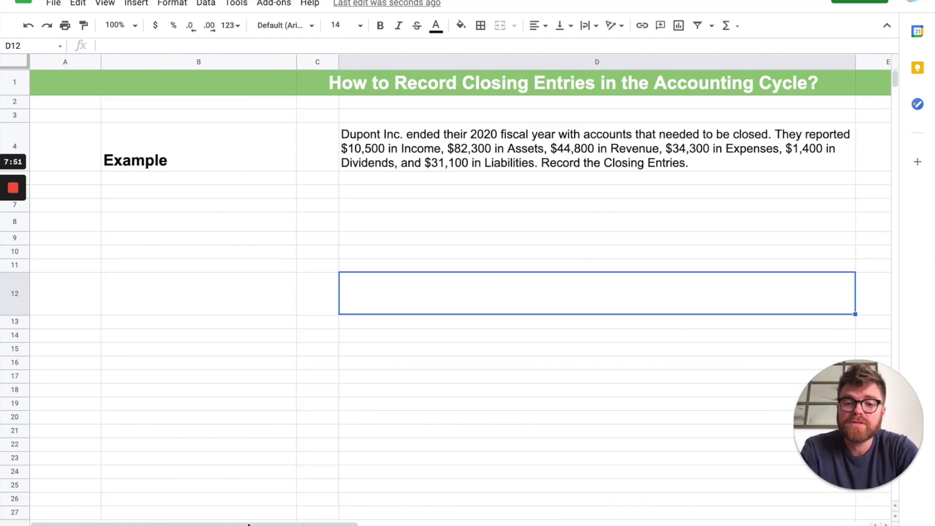
pyautogui.click(425, 195)
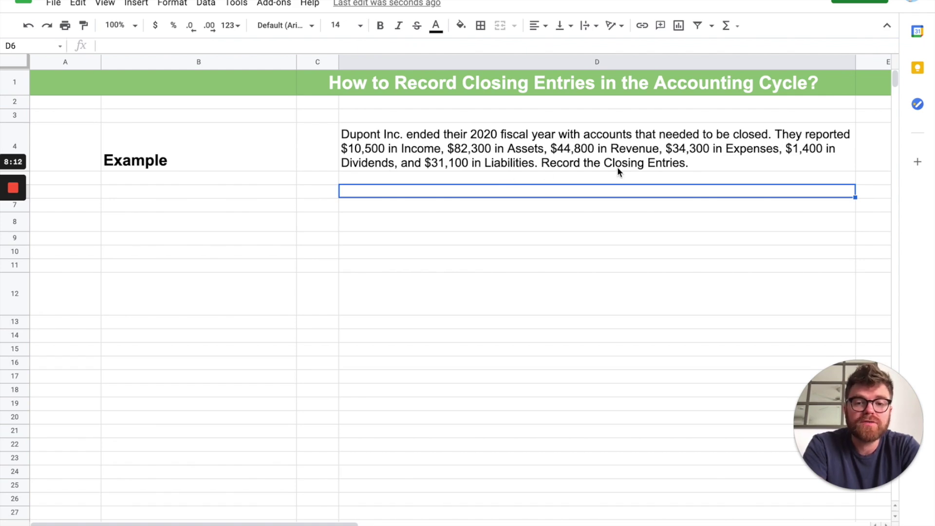
pyautogui.click(324, 196)
pyautogui.click(317, 206)
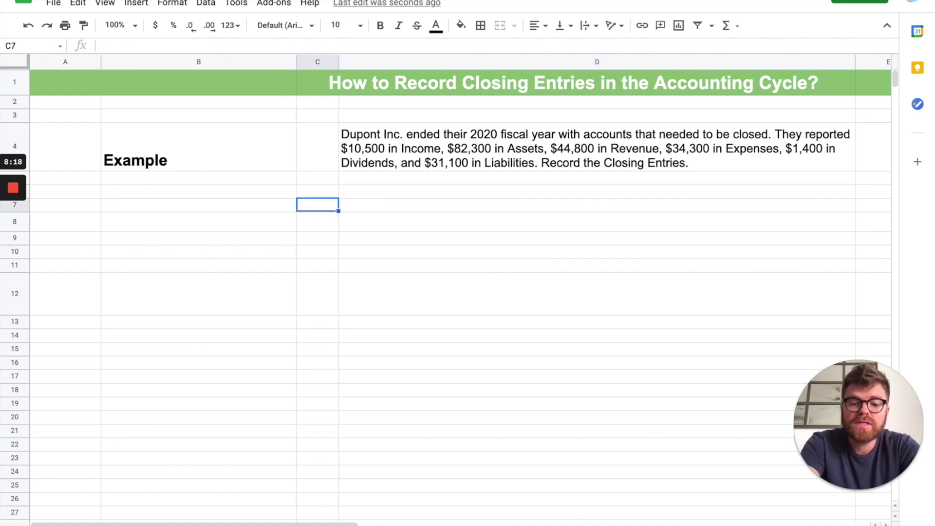
pyautogui.write('Step 1')
pyautogui.press('Return')
pyautogui.click(319, 204)
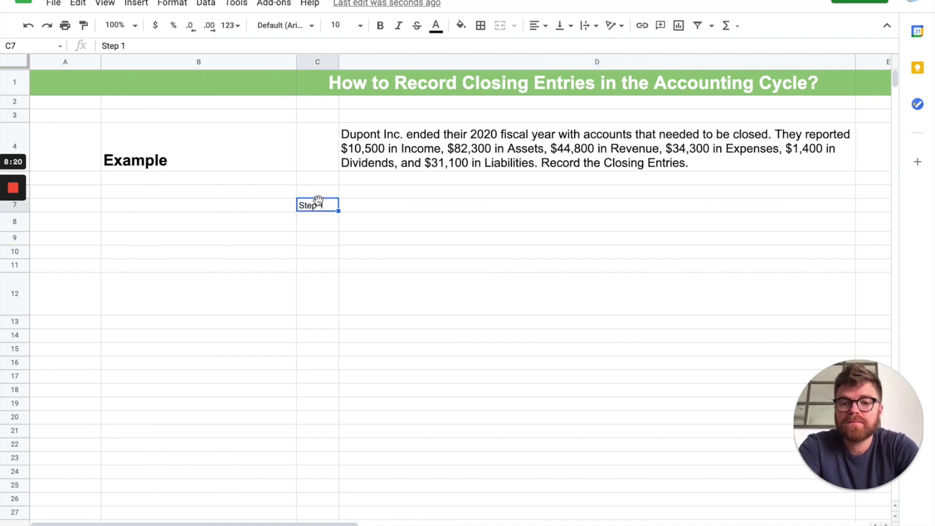
pyautogui.click(360, 25)
pyautogui.click(338, 193)
# Step: Copy the Step 1 cell's formatting into D7 and make its text "Identify the Temporary Accounts"
pyautogui.click(356, 208)
pyautogui.click(325, 213)
pyautogui.hotkey('ctrl', 'c')
pyautogui.click(356, 207)
pyautogui.hotkey('ctrl', 'v')
pyautogui.tripleClick(361, 207)
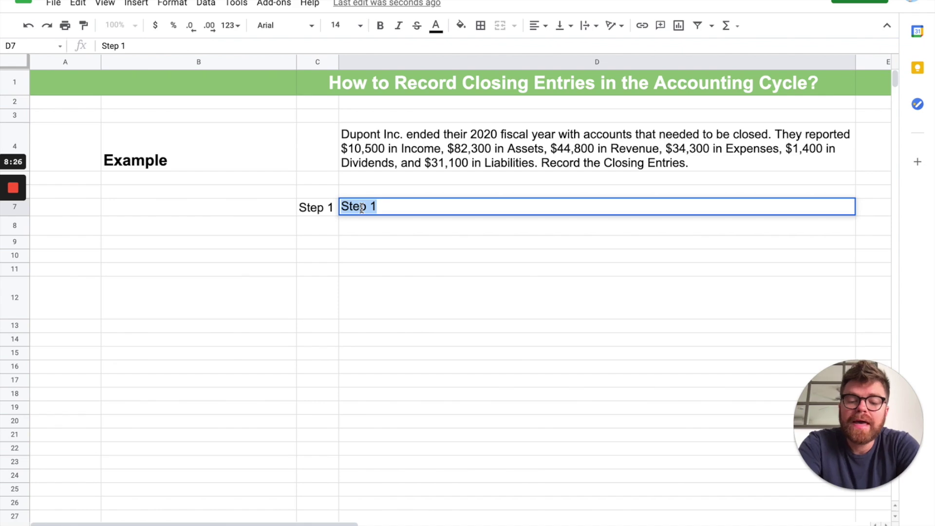
pyautogui.write('Identi')
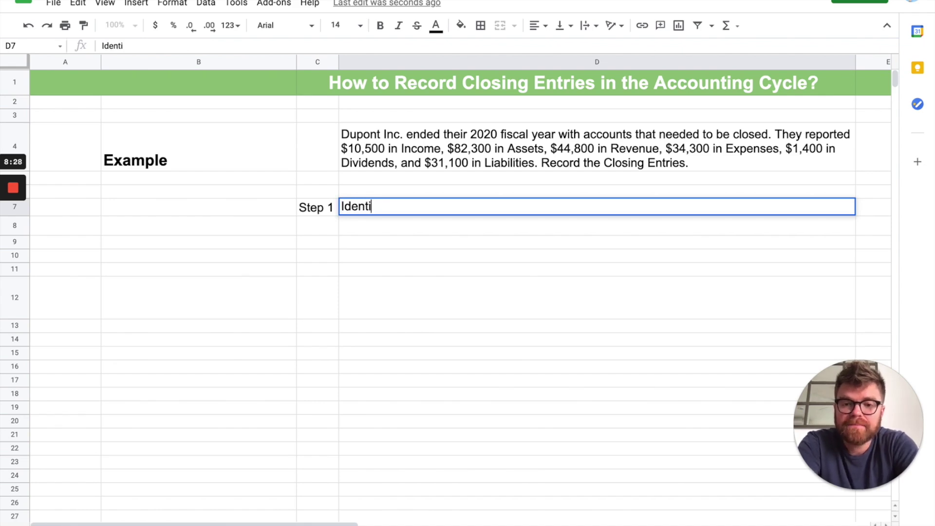
pyautogui.write('fy the Tempora')
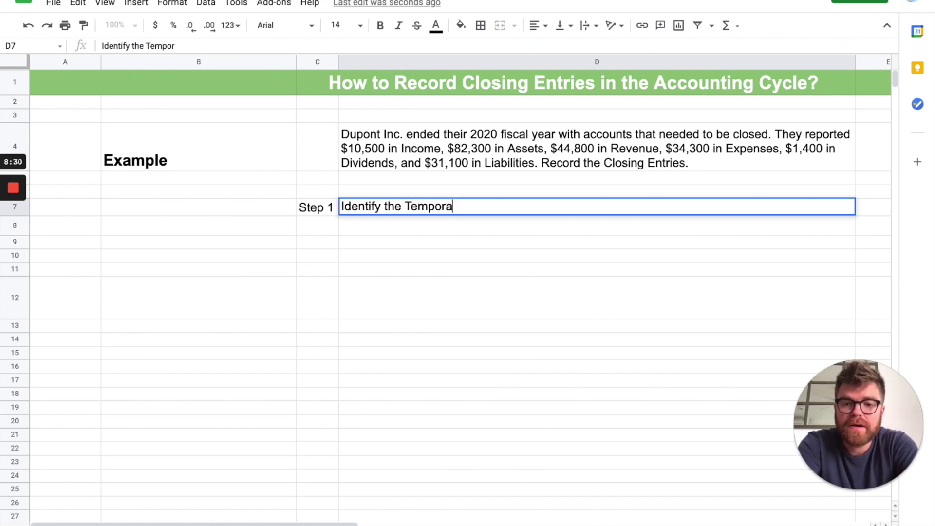
pyautogui.write('ry Accounts')
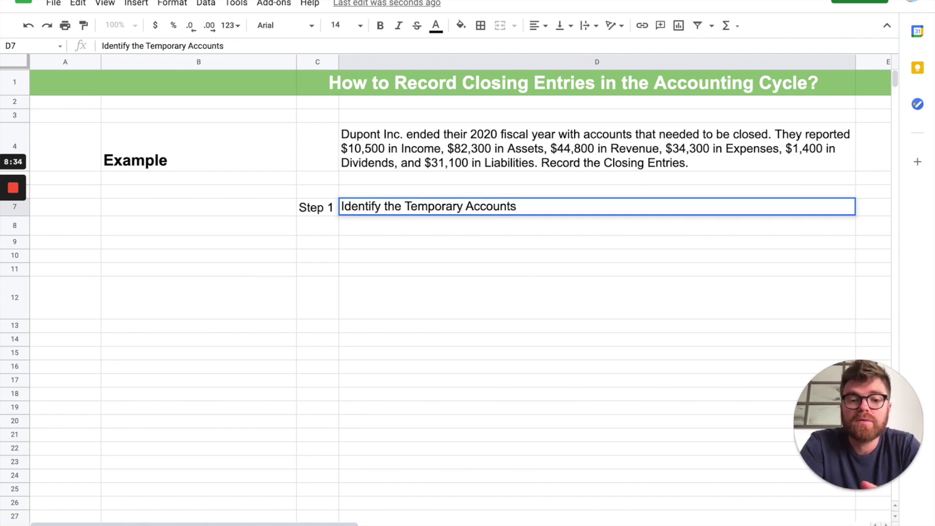
pyautogui.press('Return')
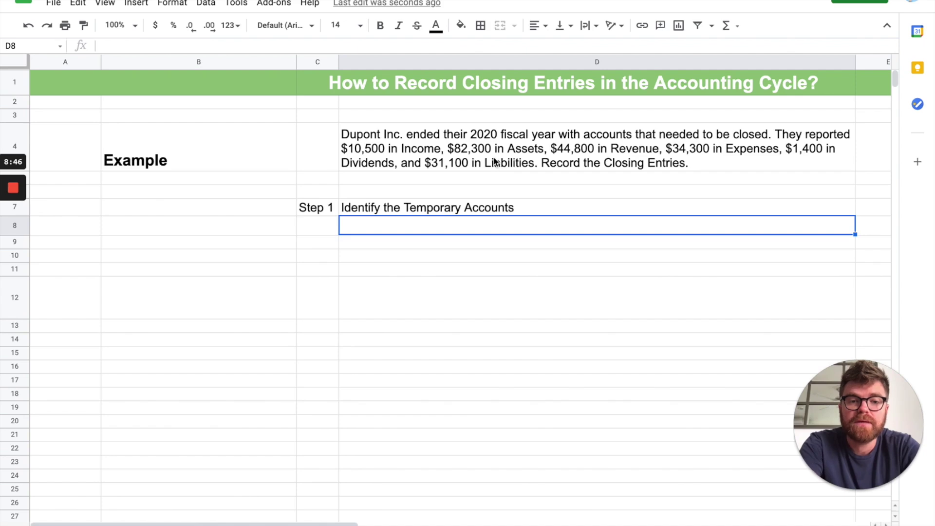
pyautogui.click(410, 155)
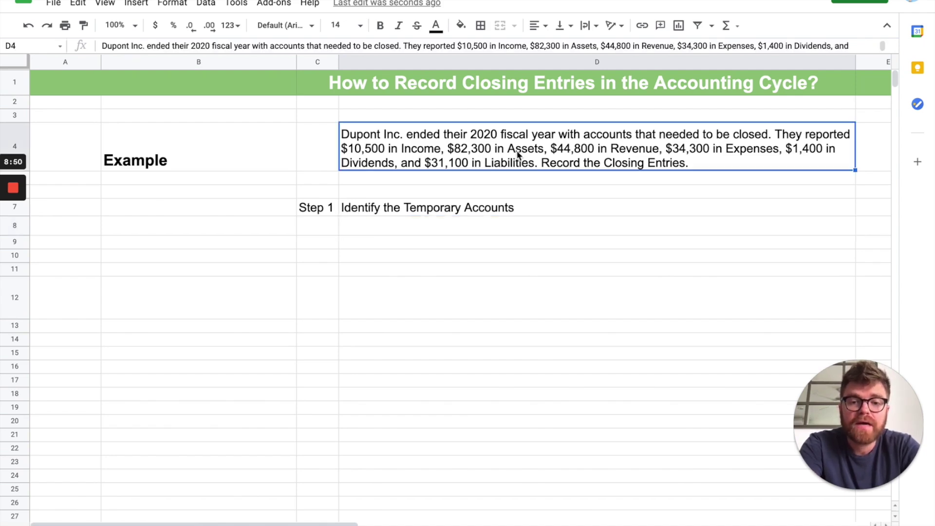
pyautogui.click(392, 228)
pyautogui.write('10,500, In')
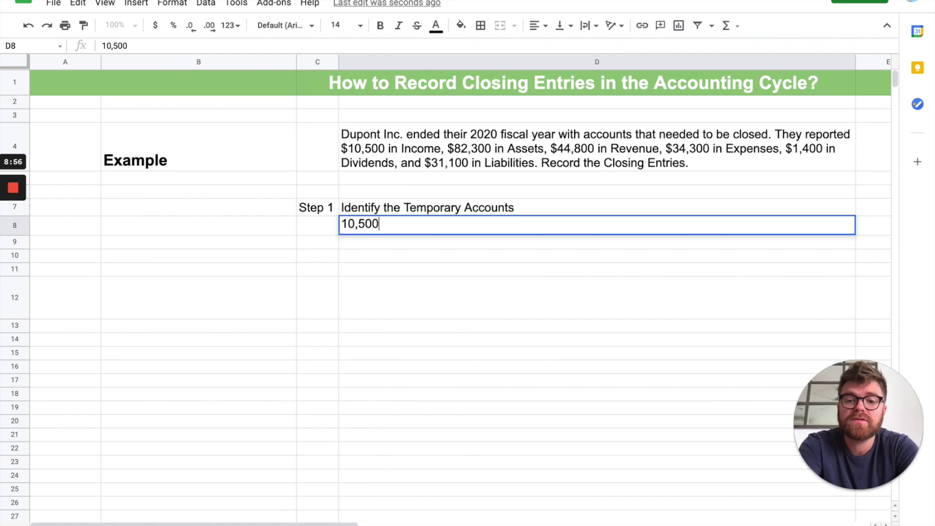
pyautogui.press('BackSpace')
pyautogui.press('BackSpace')
pyautogui.press('BackSpace')
pyautogui.press('BackSpace')
pyautogui.press('BackSpace')
pyautogui.press('BackSpace')
pyautogui.press('BackSpace')
pyautogui.press('BackSpace')
pyautogui.press('BackSpace')
pyautogui.press('BackSpace')
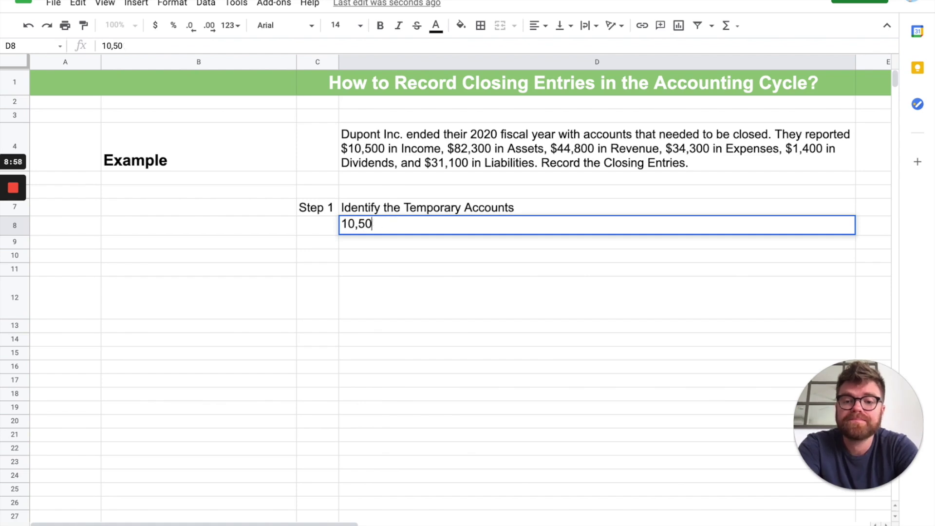
# Step: Enter "Income = 10,500" in D8 as the first temporary account of the example
pyautogui.write('inco')
pyautogui.press('BackSpace')
pyautogui.press('BackSpace')
pyautogui.press('BackSpace')
pyautogui.press('BackSpace')
pyautogui.write('Income = 10,500')
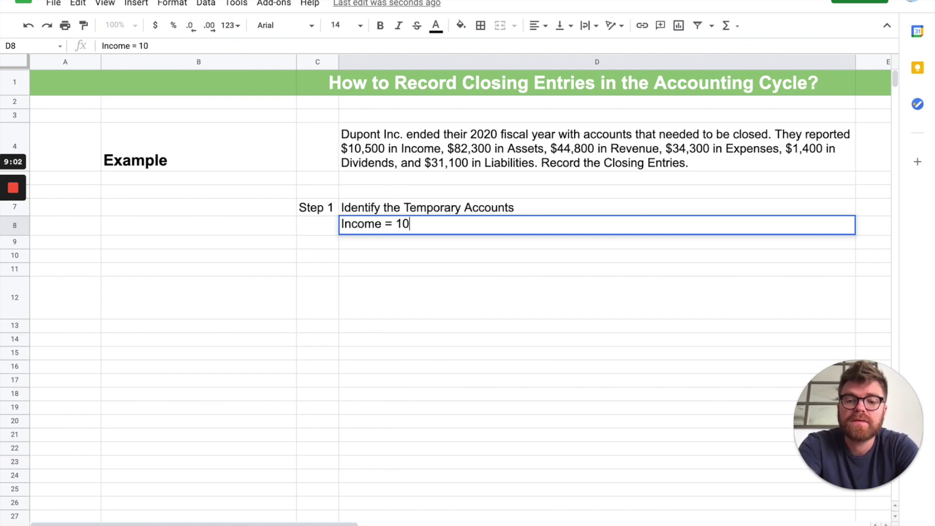
# Step: Copy the Income line from D8 into D9 and change the account name in the copy to "Revenue"
pyautogui.press('Return')
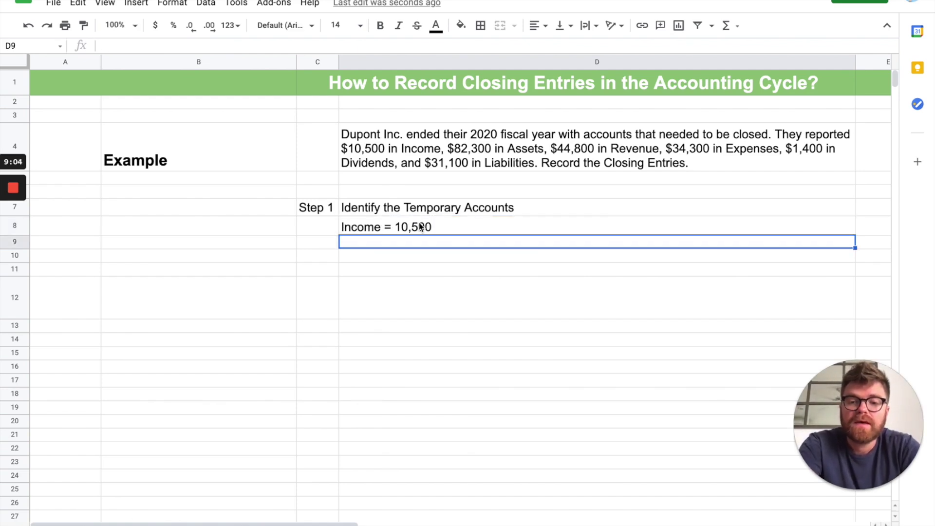
pyautogui.click(420, 227)
pyautogui.hotkey('ctrl', 'c')
pyautogui.click(408, 242)
pyautogui.hotkey('ctrl', 'v')
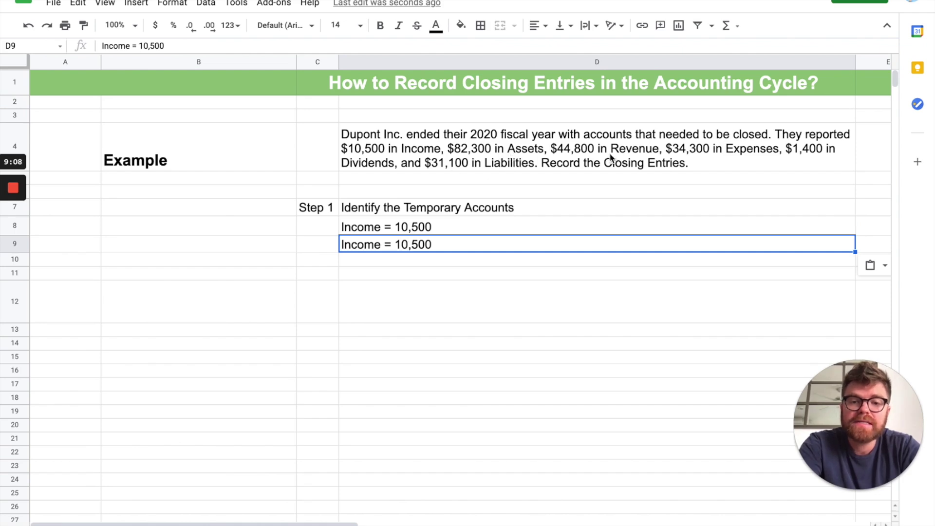
pyautogui.doubleClick(384, 246)
pyautogui.moveTo(383, 244); pyautogui.dragTo(341, 243)
pyautogui.write('Refe')
pyautogui.press('BackSpace')
pyautogui.press('BackSpace')
pyautogui.write('venu')
pyautogui.press('BackSpace')
pyautogui.write('nue')
# Step: Set the amount in the Revenue line in D9 to 34,300
pyautogui.moveTo(444, 243); pyautogui.dragTo(404, 246)
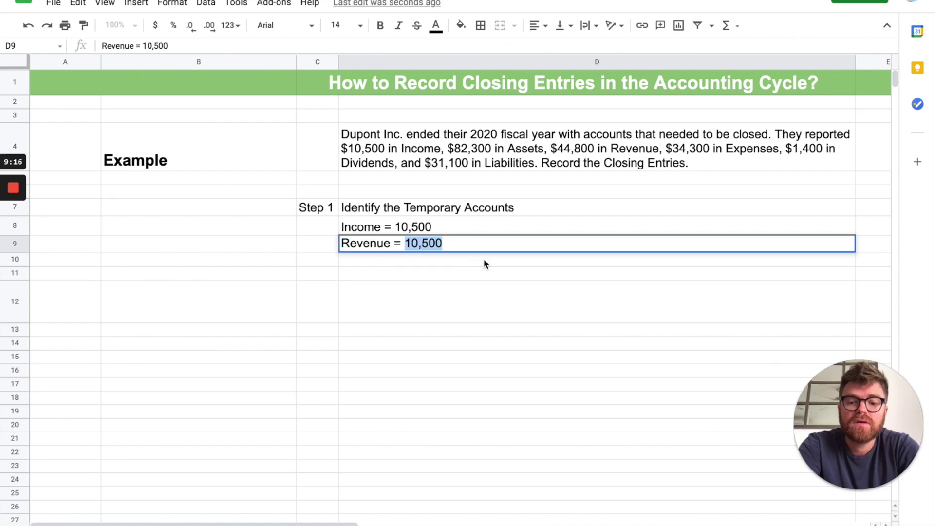
pyautogui.write('4,')
pyautogui.press('BackSpace')
pyautogui.press('BackSpace')
pyautogui.write('34,300')
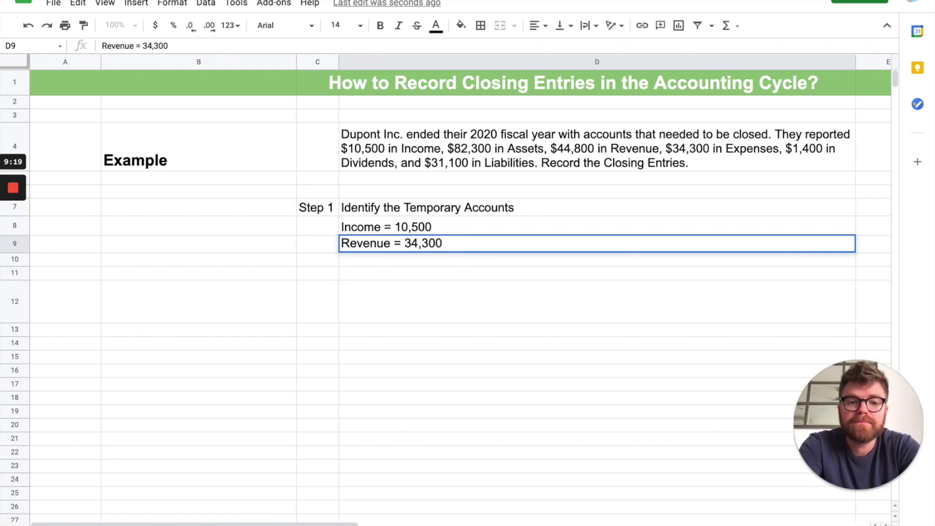
pyautogui.press('Return')
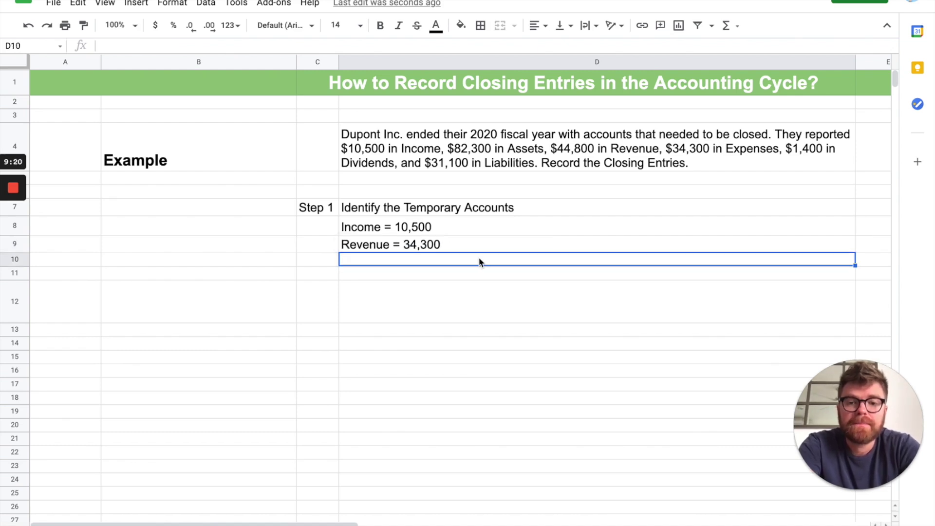
# Step: Copy the Revenue line into D10 and change the account name in the copy to "Expenses"
pyautogui.click(445, 244)
pyautogui.hotkey('ctrl', 'c')
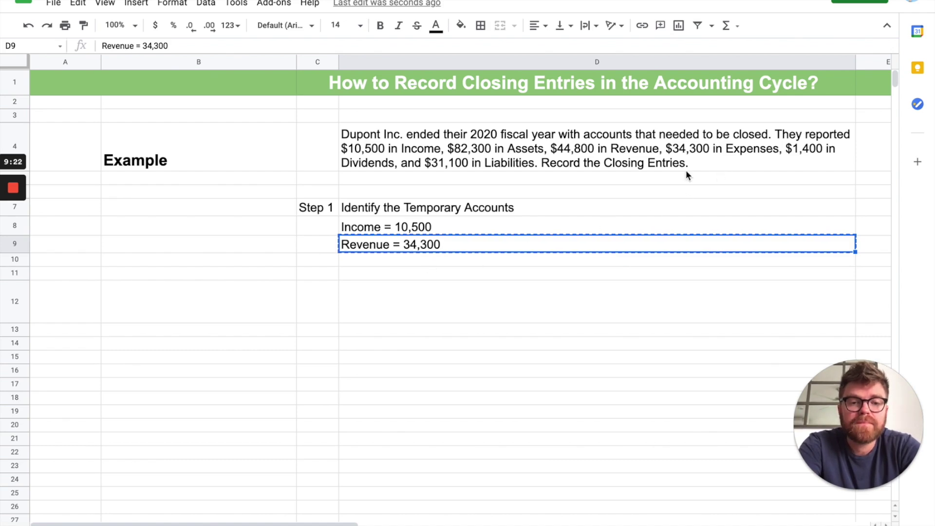
pyautogui.click(443, 264)
pyautogui.hotkey('ctrl', 'v')
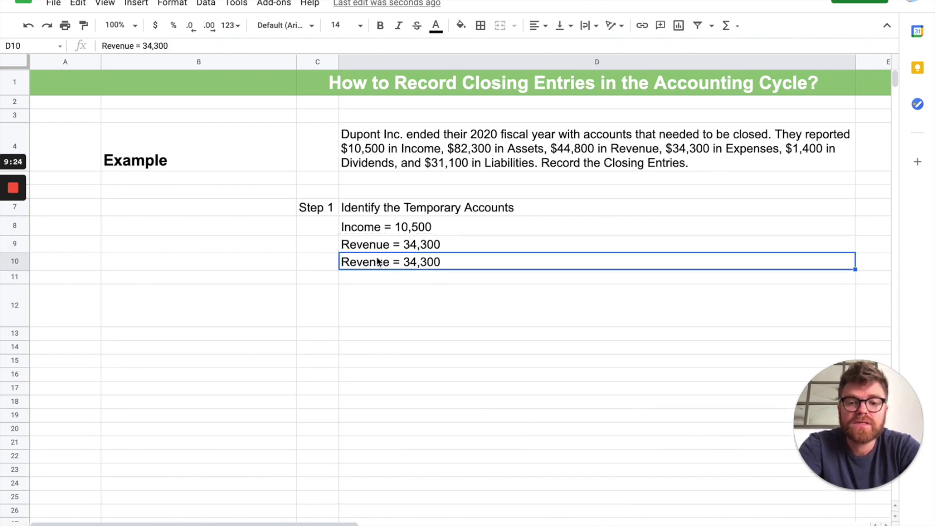
pyautogui.doubleClick(371, 261)
pyautogui.doubleClick(371, 260)
pyautogui.write('Expenses')
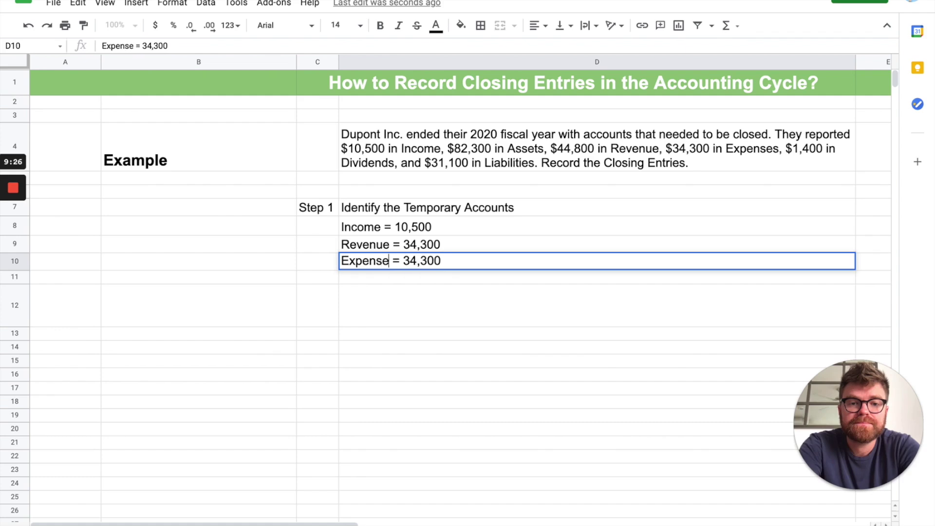
# Step: Correct the amount in the Revenue line in D9 to 44,800
pyautogui.click(411, 246)
pyautogui.doubleClick(412, 246)
pyautogui.press('BackSpace')
pyautogui.write('4')
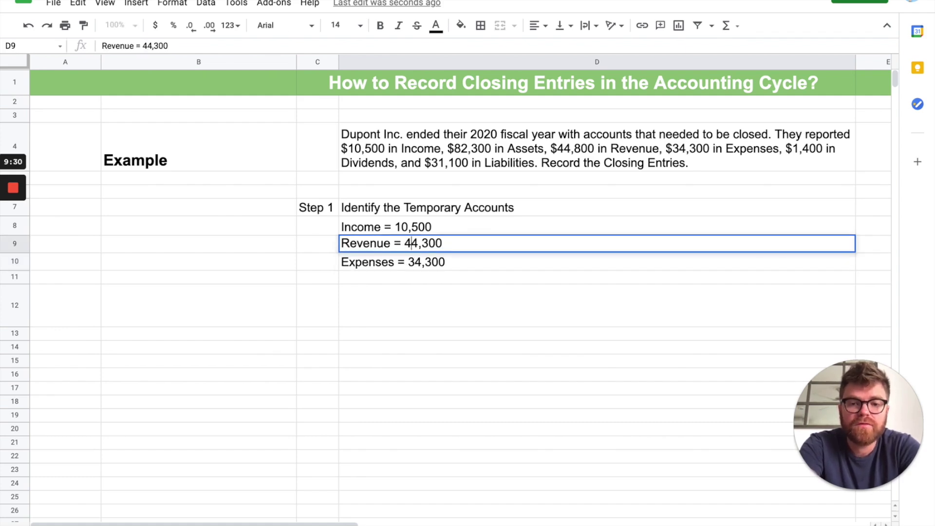
pyautogui.press('Right')
pyautogui.press('Right')
pyautogui.press('BackSpace')
pyautogui.write('8')
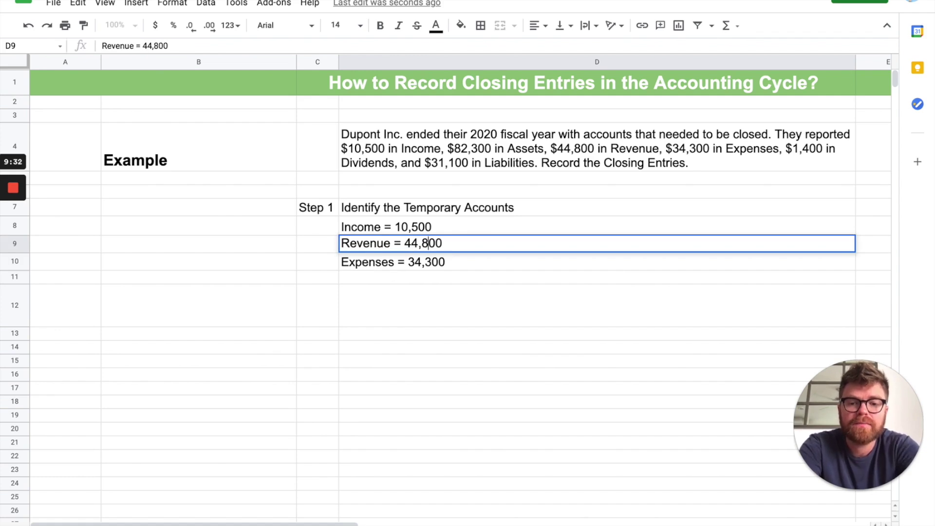
pyautogui.hotkey('ctrl', 'Return')
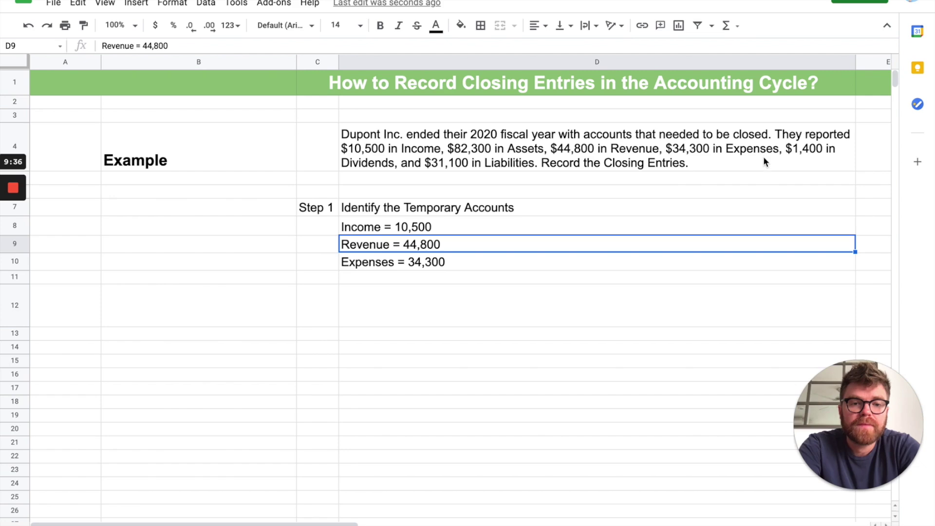
# Step: Copy the Expenses line into D11 and edit the copy to read "Dividends = 1,400"
pyautogui.click(369, 266)
pyautogui.hotkey('ctrl', 'c')
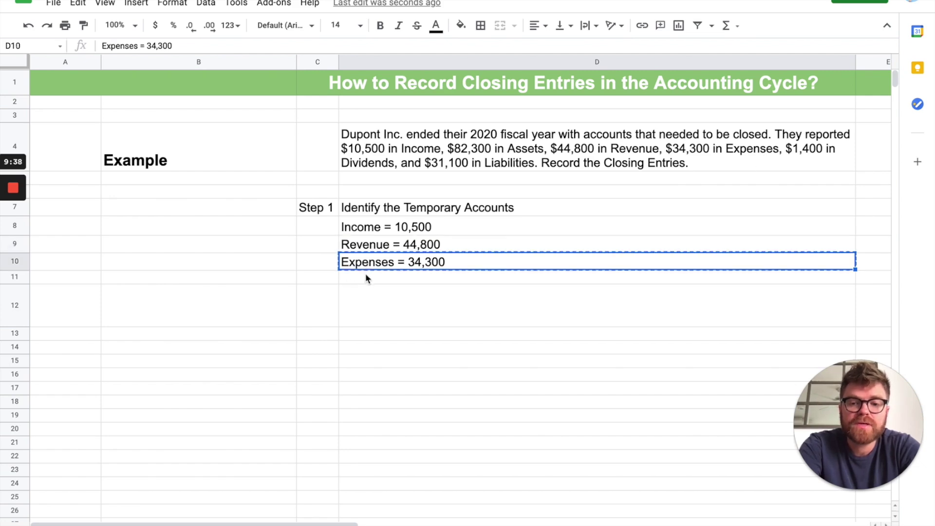
pyautogui.click(366, 276)
pyautogui.hotkey('ctrl', 'v')
pyautogui.tripleClick(364, 278)
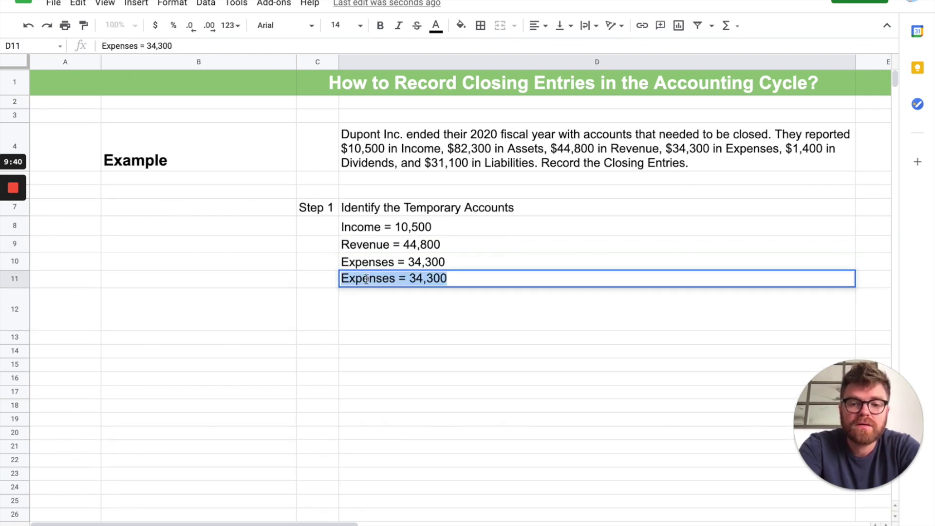
pyautogui.click(404, 278)
pyautogui.moveTo(395, 279); pyautogui.dragTo(330, 281)
pyautogui.write('Dividends')
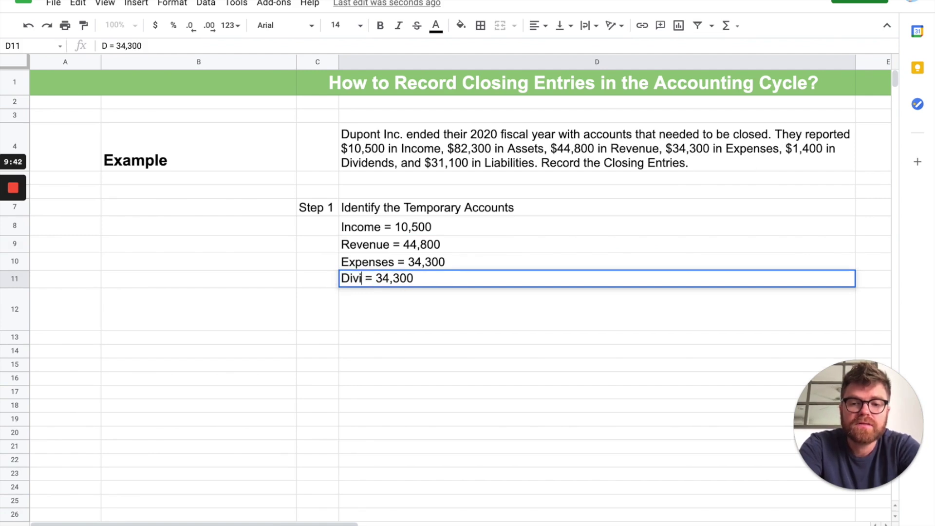
pyautogui.moveTo(448, 278); pyautogui.dragTo(409, 278)
pyautogui.write('1,400')
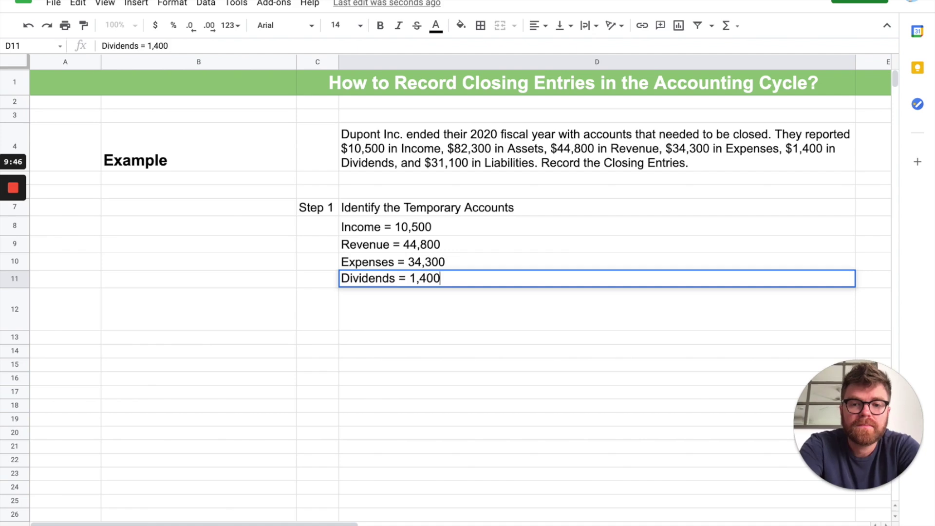
pyautogui.press('Return')
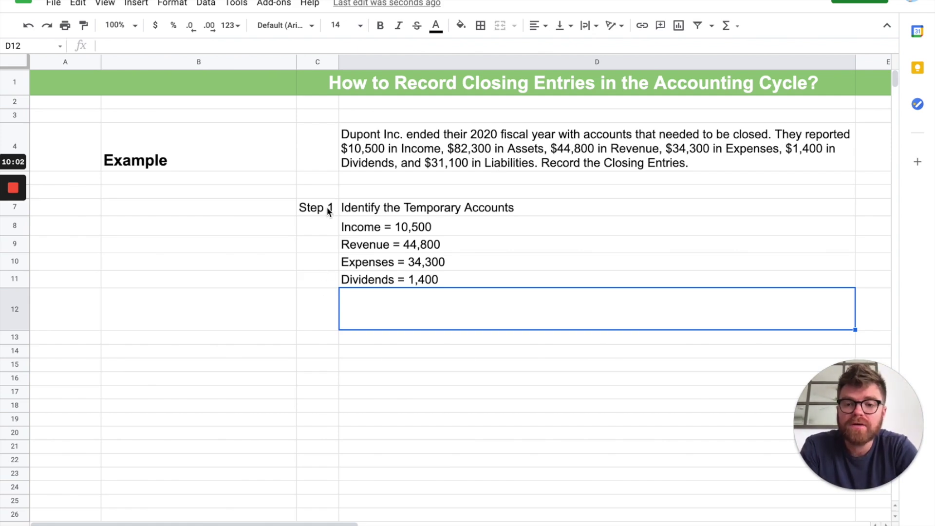
# Step: Copy the Step 1 heading row into C13:D13 and change the label in C13 to "Step 2"
pyautogui.moveTo(326, 209); pyautogui.dragTo(369, 211)
pyautogui.hotkey('ctrl', 'c')
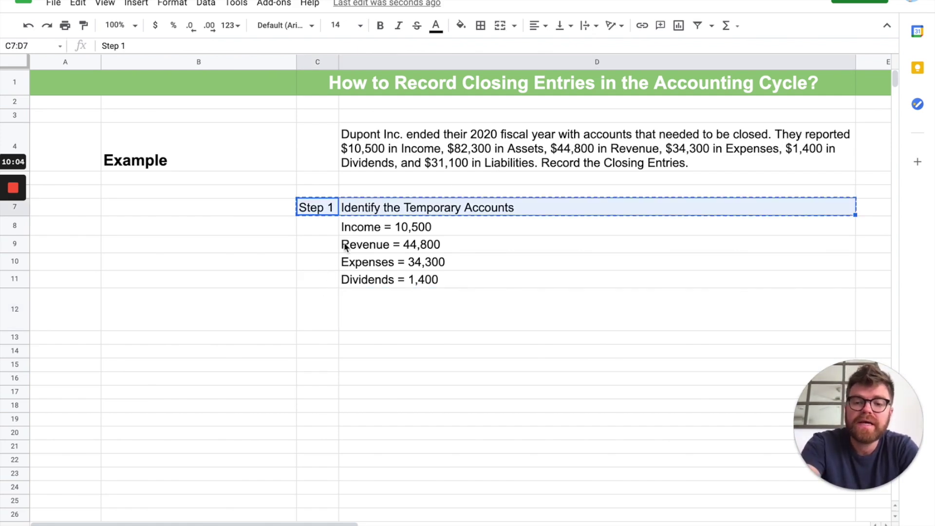
pyautogui.click(318, 330)
pyautogui.click(314, 337)
pyautogui.hotkey('ctrl', 'v')
pyautogui.doubleClick(320, 340)
pyautogui.press('BackSpace')
pyautogui.write('2')
# Step: Replace the Step 2 heading text in D13 with "What is the Natural Balance"
pyautogui.click(425, 343)
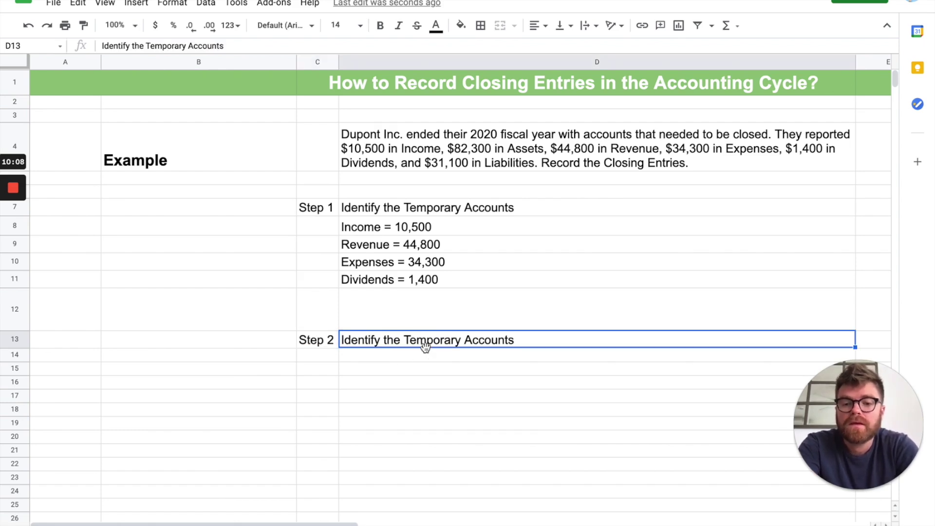
pyautogui.tripleClick(431, 343)
pyautogui.write('What is the Natural Balance')
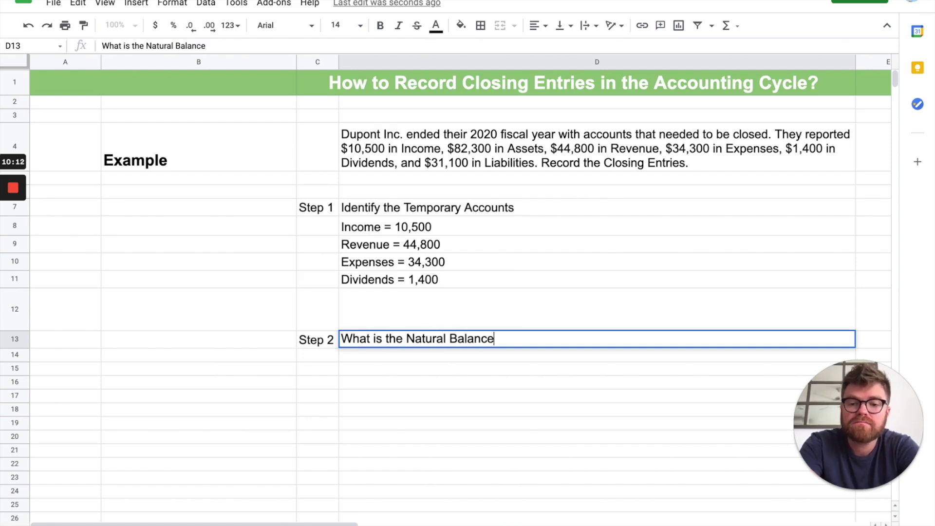
pyautogui.press('Return')
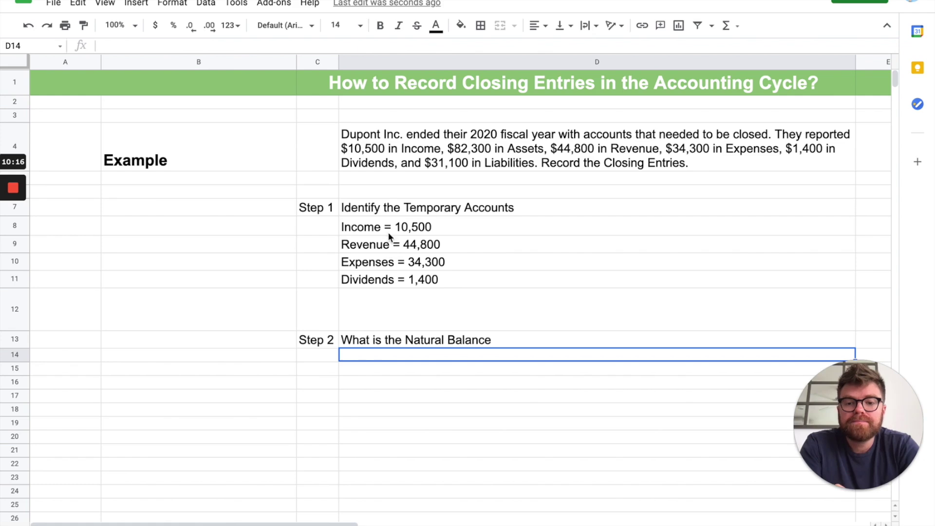
# Step: Enter the natural balances "Income = Credit", "Revenue = Credit" and "Expenses = Debit" in D14 to D16
pyautogui.write('Income = Credit')
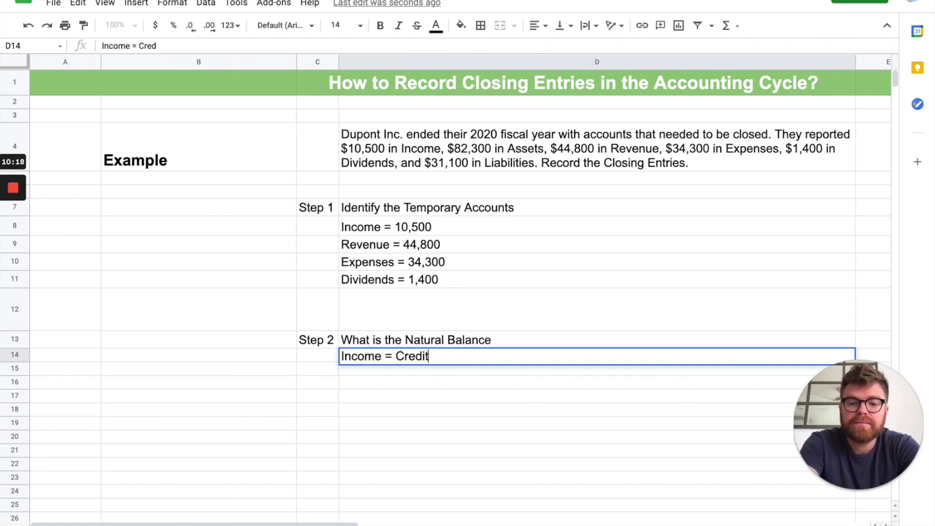
pyautogui.press('Return')
pyautogui.write('Rev')
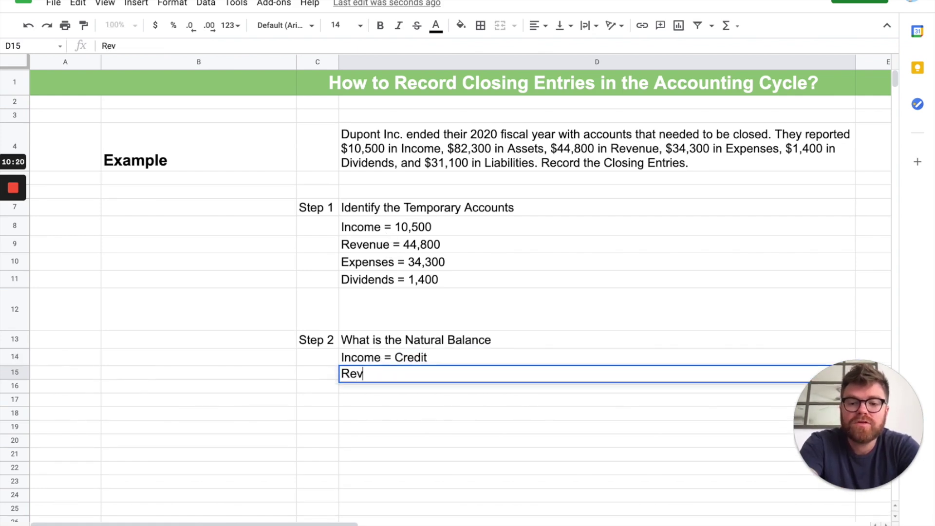
pyautogui.write('enue = Credit')
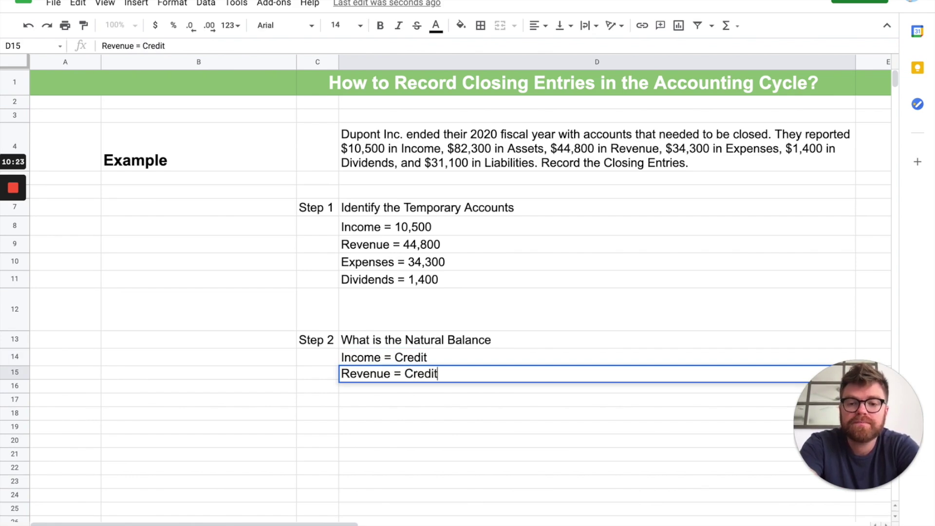
pyautogui.press('Return')
pyautogui.write('Expenses = Debit')
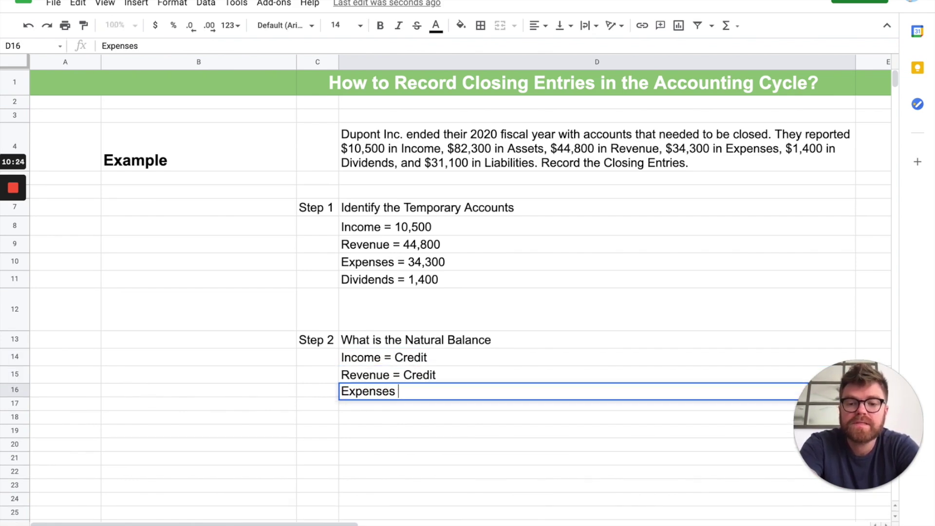
pyautogui.press('Return')
pyautogui.write('Divi')
pyautogui.press('BackSpace')
pyautogui.press('BackSpace')
pyautogui.press('BackSpace')
pyautogui.press('BackSpace')
# Step: Copy the "Expenses = Debit" line into D17 and change the account name in the copy to "Dividends"
pyautogui.click(375, 392)
pyautogui.hotkey('ctrl', 'c')
pyautogui.click(370, 406)
pyautogui.hotkey('ctrl', 'v')
pyautogui.doubleClick(392, 408)
pyautogui.click(392, 408)
pyautogui.doubleClick(393, 408)
pyautogui.write('Dividends')
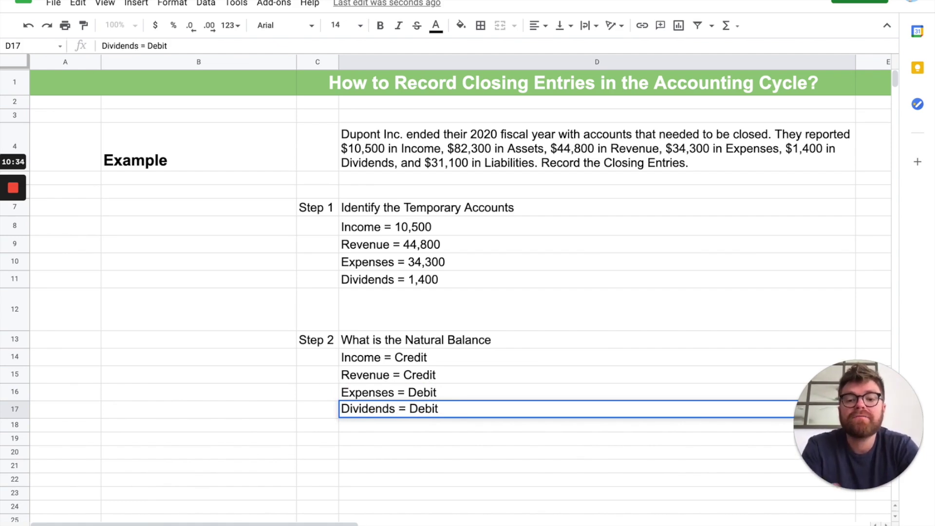
# Step: Copy the whole Step 2 block, C13:D17, to C19 and change the copied label to "Step 3"
pyautogui.click(327, 344)
pyautogui.moveTo(328, 345); pyautogui.dragTo(386, 411)
pyautogui.hotkey('ctrl', 'c')
pyautogui.click(324, 441)
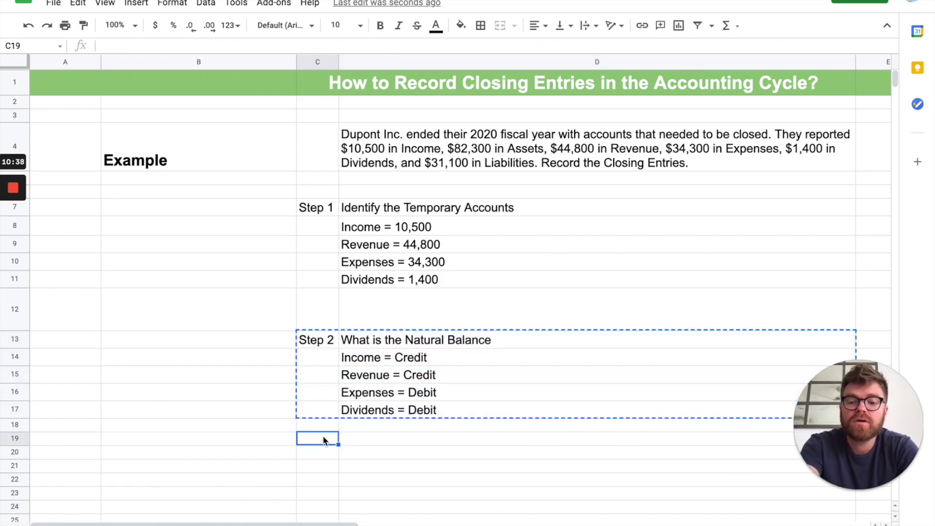
pyautogui.hotkey('ctrl', 'v')
pyautogui.scroll(-1, 385, 440)
pyautogui.click(384, 440)
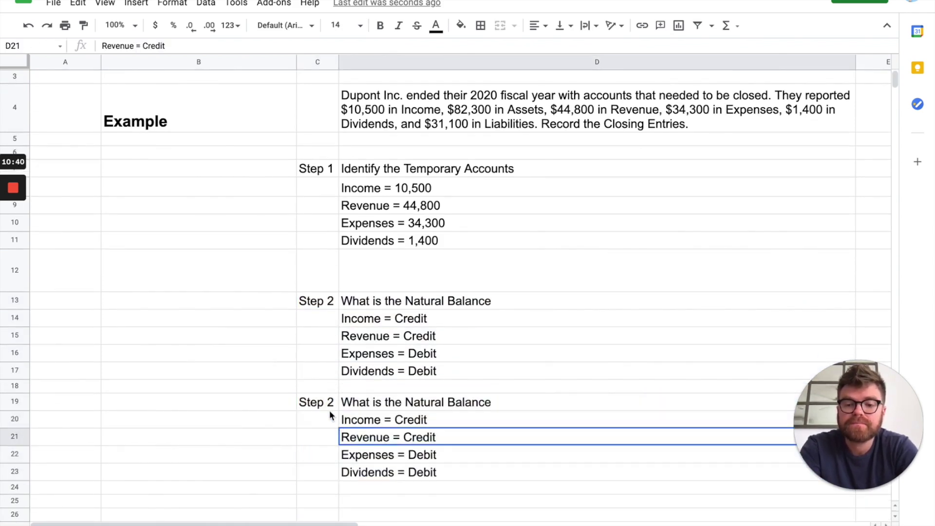
pyautogui.click(332, 401)
pyautogui.doubleClick(339, 408)
pyautogui.press('BackSpace')
pyautogui.write('3')
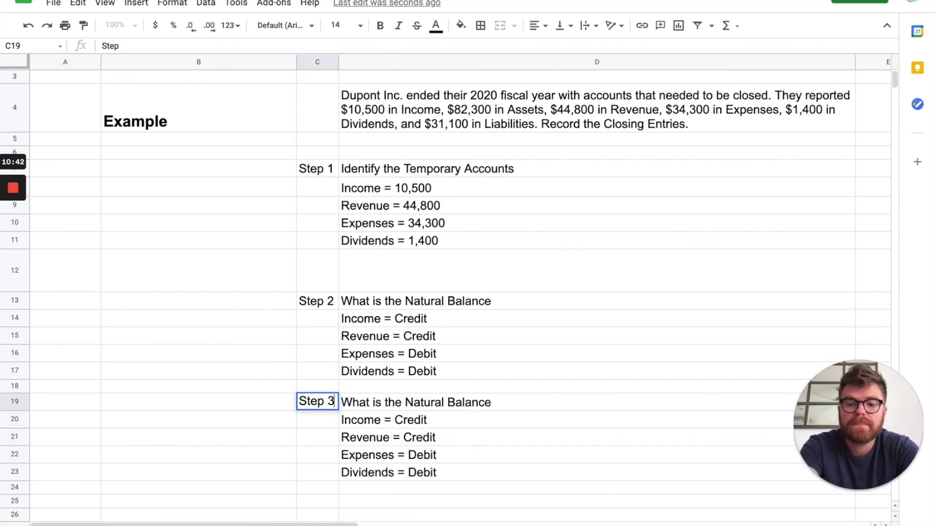
# Step: Replace the Step 3 heading text in D19 with "Close these Accounts"
pyautogui.click(408, 402)
pyautogui.tripleClick(409, 402)
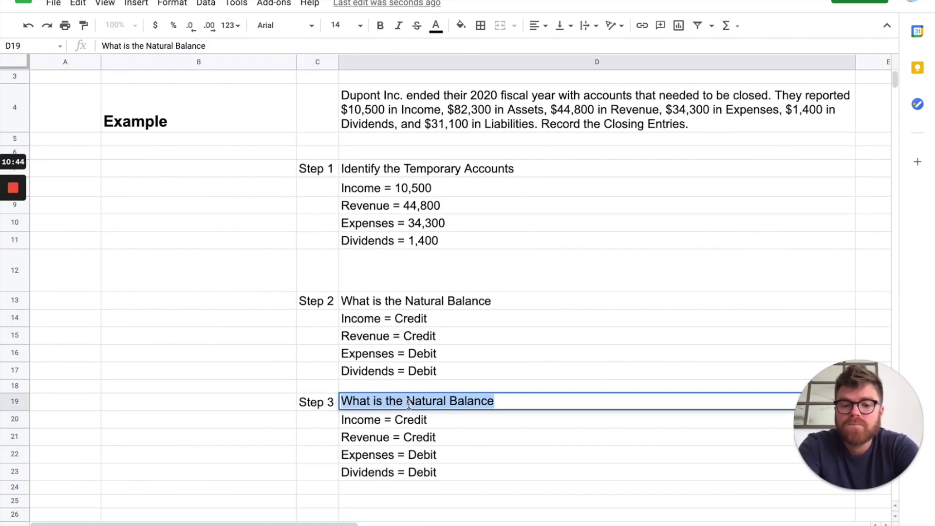
pyautogui.write('C')
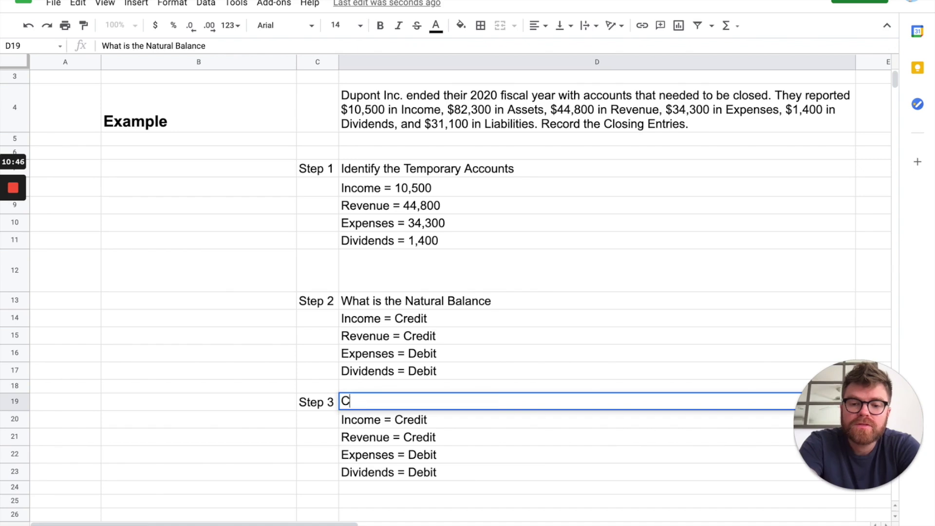
pyautogui.write('lose these Accounts')
pyautogui.click(410, 426)
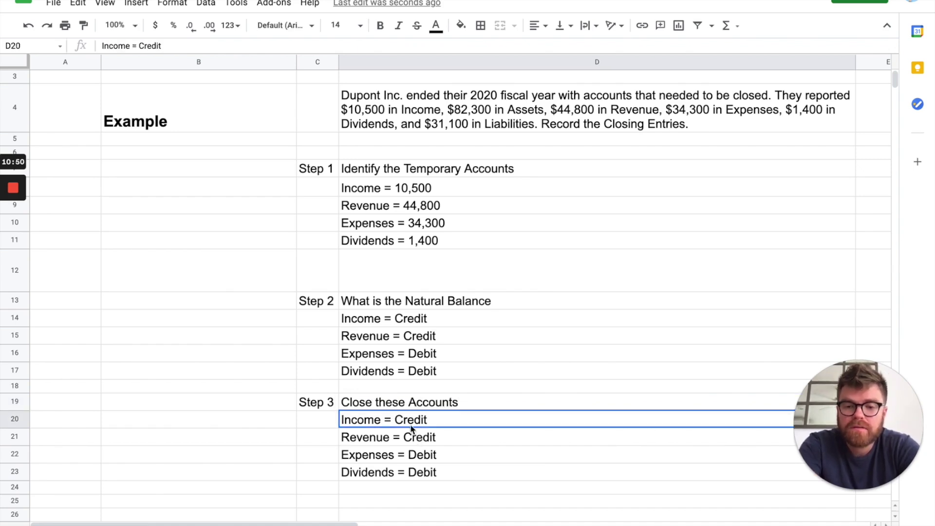
pyautogui.click(321, 431)
pyautogui.write('Dr')
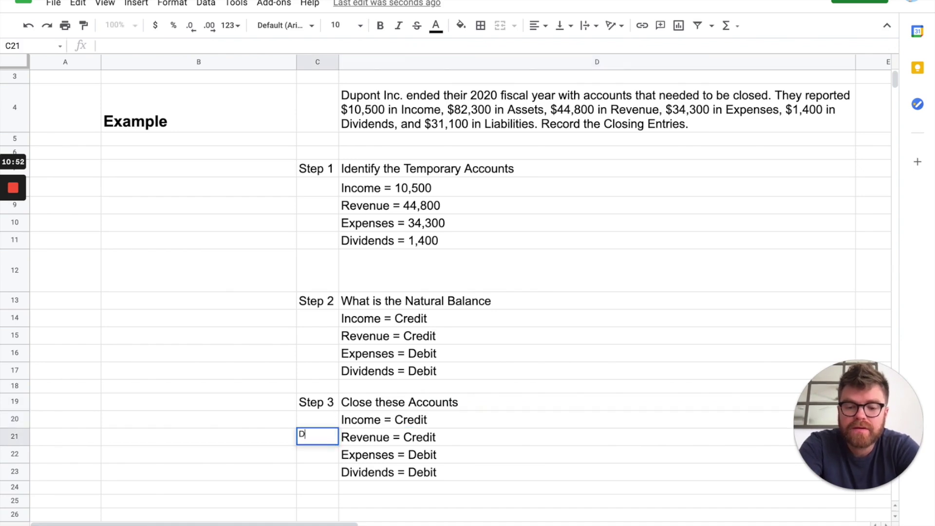
pyautogui.press('Escape')
pyautogui.click(378, 435)
pyautogui.hotkey('ctrl', 'c')
pyautogui.click(318, 441)
pyautogui.hotkey('ctrl', 'v')
pyautogui.hotkey('ctrl', 'z')
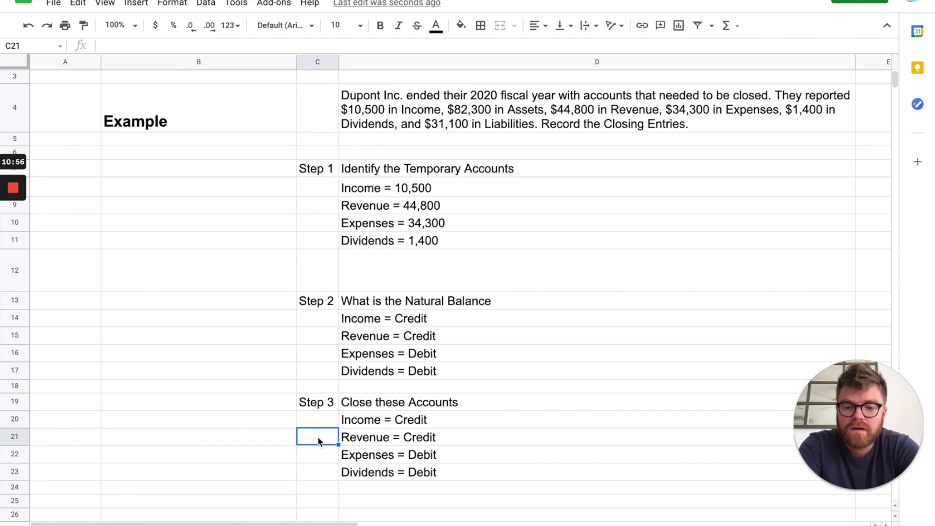
# Step: Copy the Step 3 label cell into C21 and replace the copied text with "Dr."
pyautogui.click(320, 405)
pyautogui.hotkey('ctrl', 'c')
pyautogui.click(311, 438)
pyautogui.hotkey('ctrl', 'v')
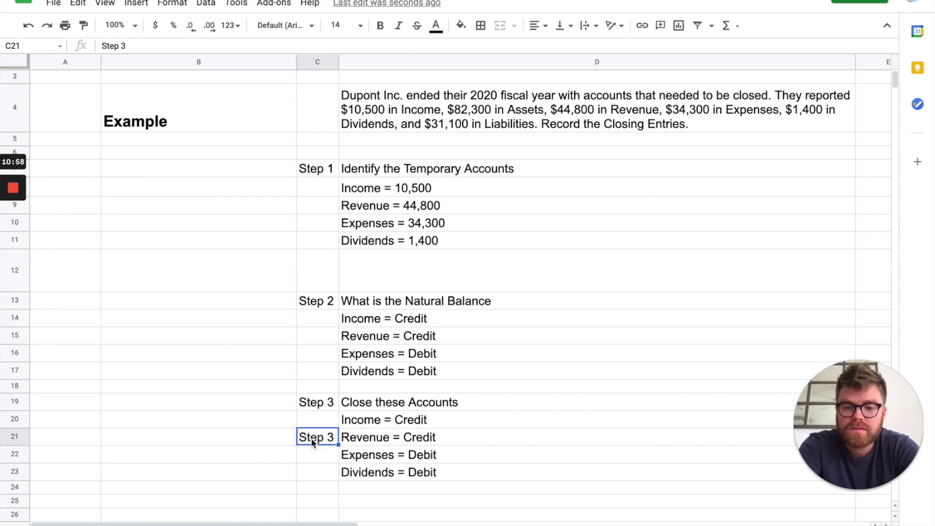
pyautogui.write('Dr.')
pyautogui.press('Return')
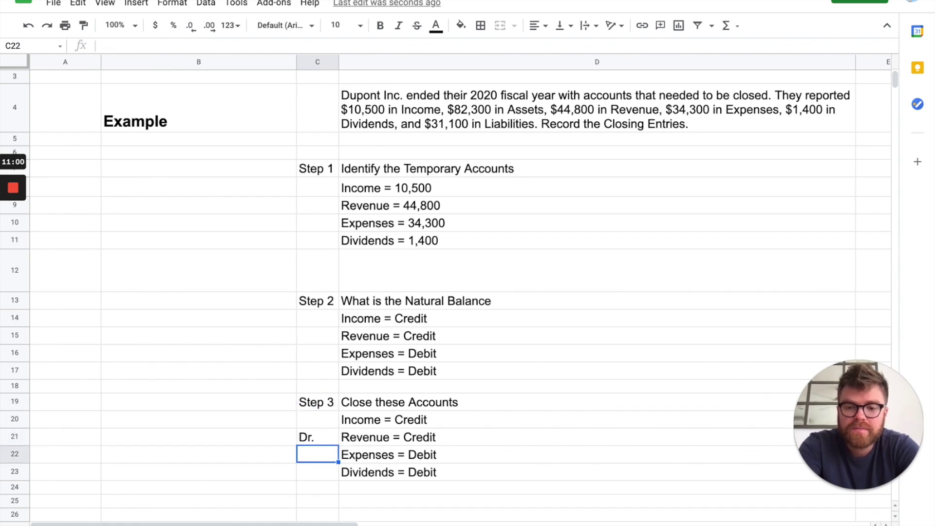
# Step: Copy the "Dr." label from C21 to C22 and replace the copied text with "Cr."
pyautogui.click(320, 438)
pyautogui.hotkey('ctrl', 'c')
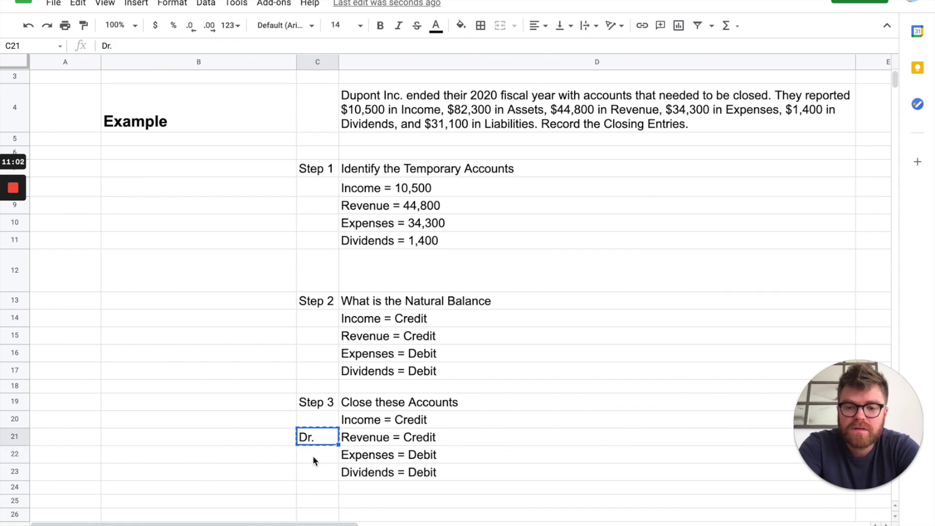
pyautogui.click(313, 455)
pyautogui.hotkey('ctrl', 'v')
pyautogui.write('Cr.')
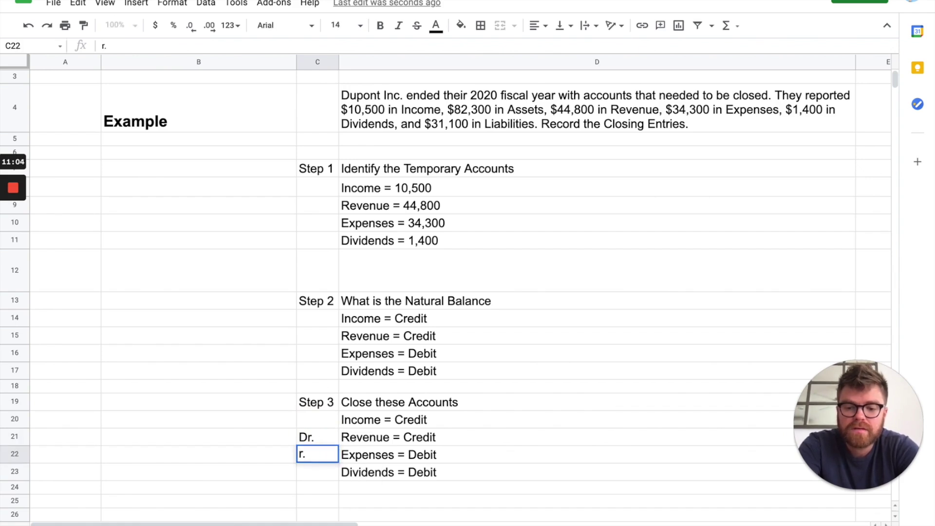
# Step: Clear the copied natural balance lines in D20:D23 under the Step 3 heading
pyautogui.click(395, 422)
pyautogui.keyDown('shift'); pyautogui.click(395, 469); pyautogui.keyUp('shift')
pyautogui.press('Delete')
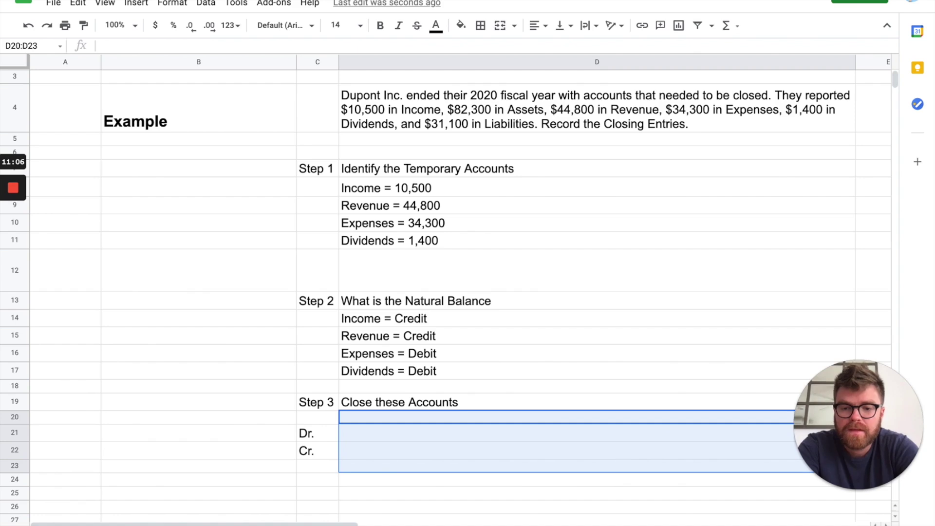
# Step: Enter "Revenue 44,800" in D21 as the debit line of the first closing entry
pyautogui.click(380, 438)
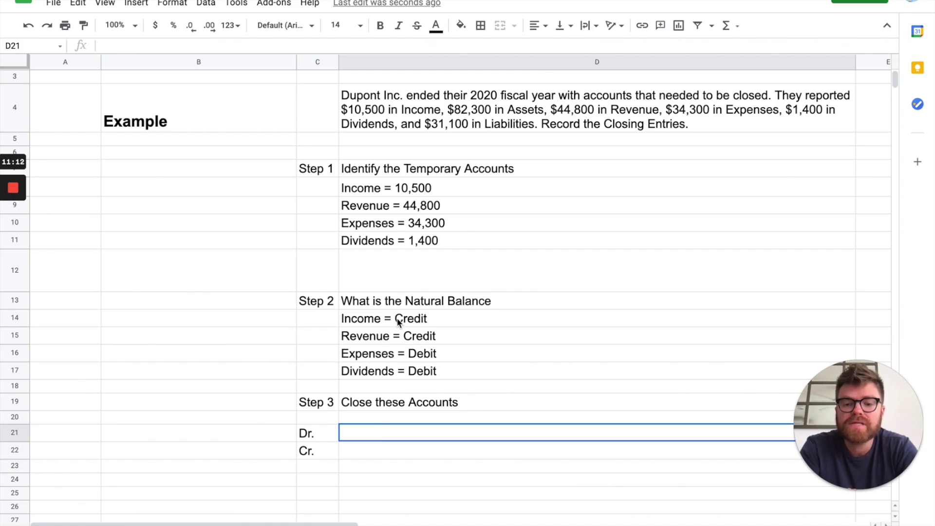
pyautogui.doubleClick(363, 434)
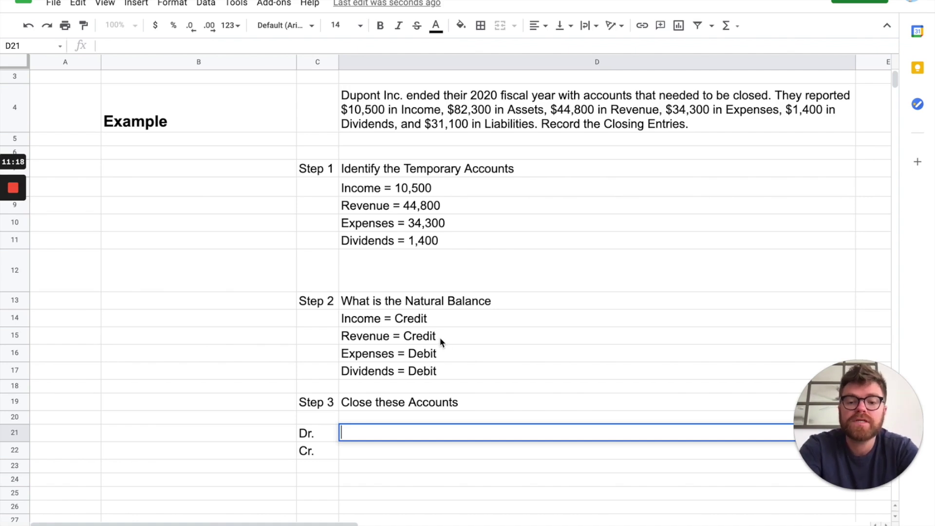
pyautogui.write('Revenue')
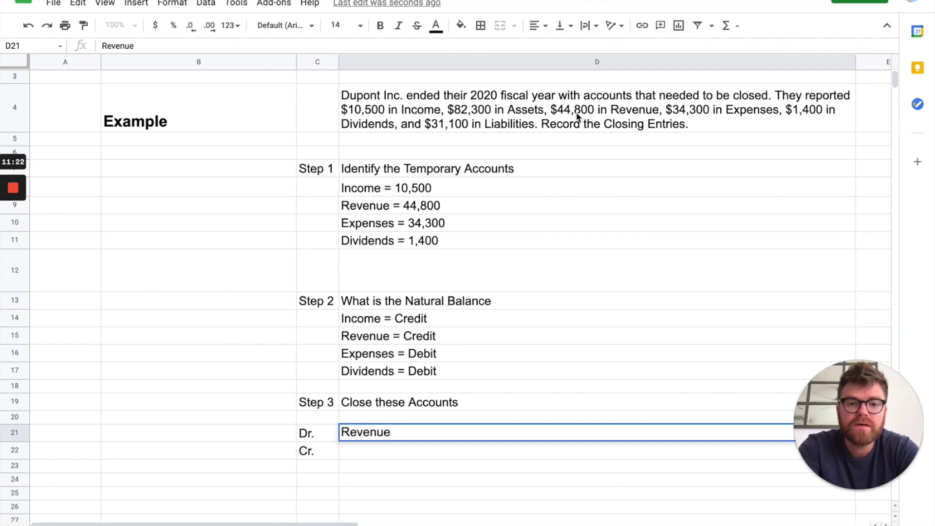
pyautogui.write(' 44,800')
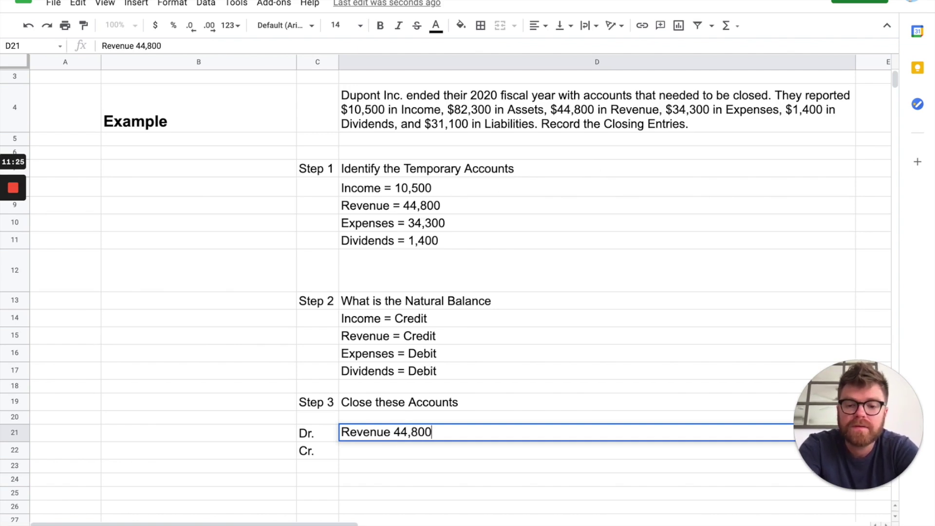
pyautogui.press('Return')
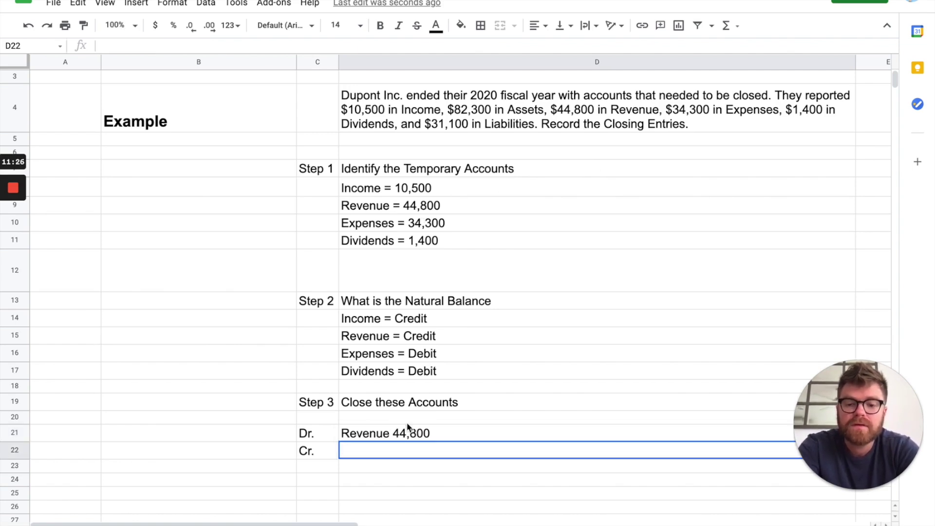
# Step: Enter "Income Summary 44,800" in D22 as the credit line of the first closing entry
pyautogui.doubleClick(374, 450)
pyautogui.write('INcome')
pyautogui.press('BackSpace')
pyautogui.press('BackSpace')
pyautogui.press('BackSpace')
pyautogui.press('BackSpace')
pyautogui.press('BackSpace')
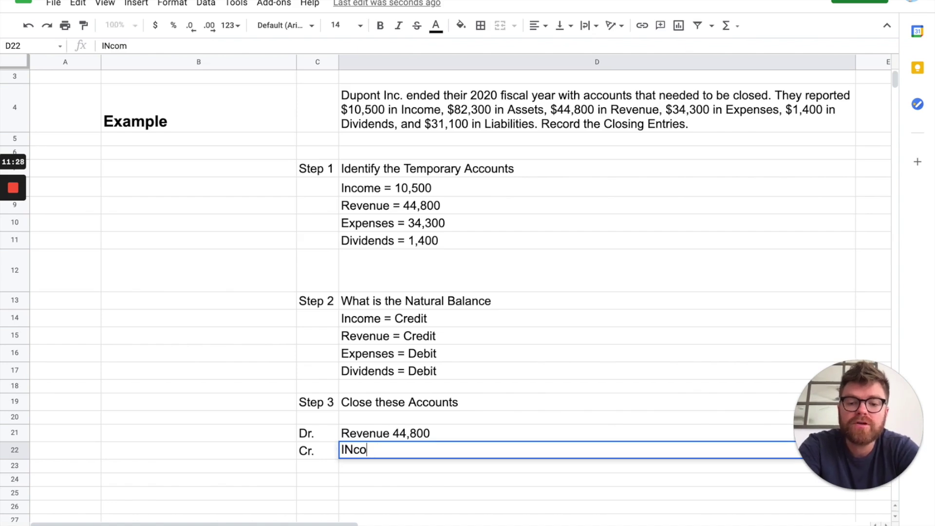
pyautogui.write('ncome 44,800')
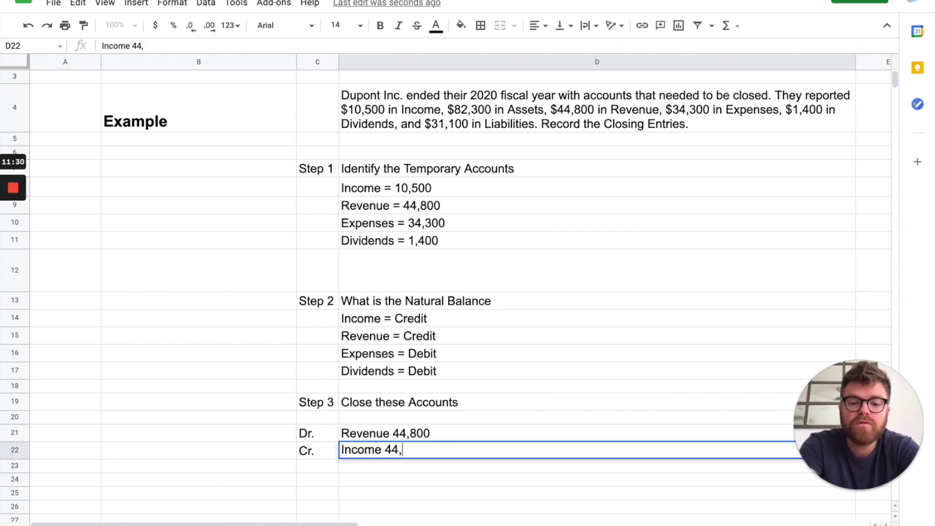
pyautogui.press('Left')
pyautogui.press('Left')
pyautogui.write('Summary')
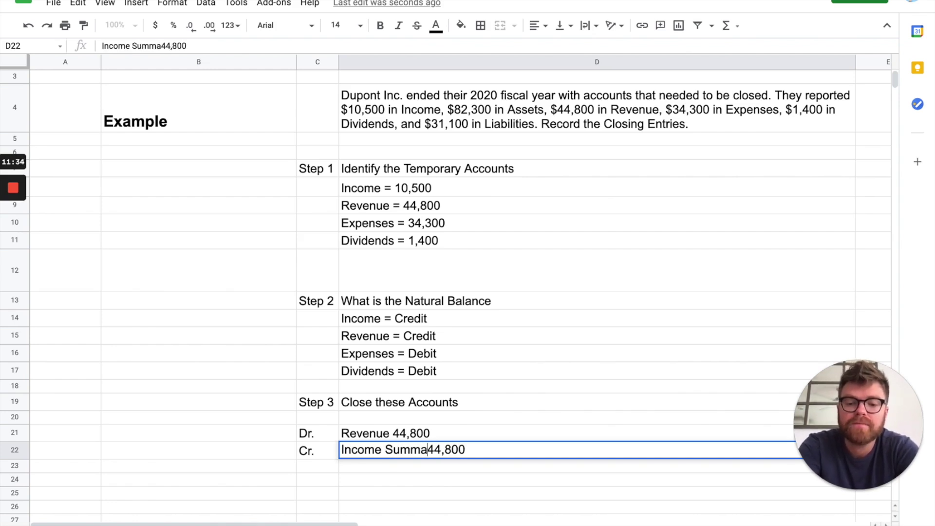
pyautogui.press('Return')
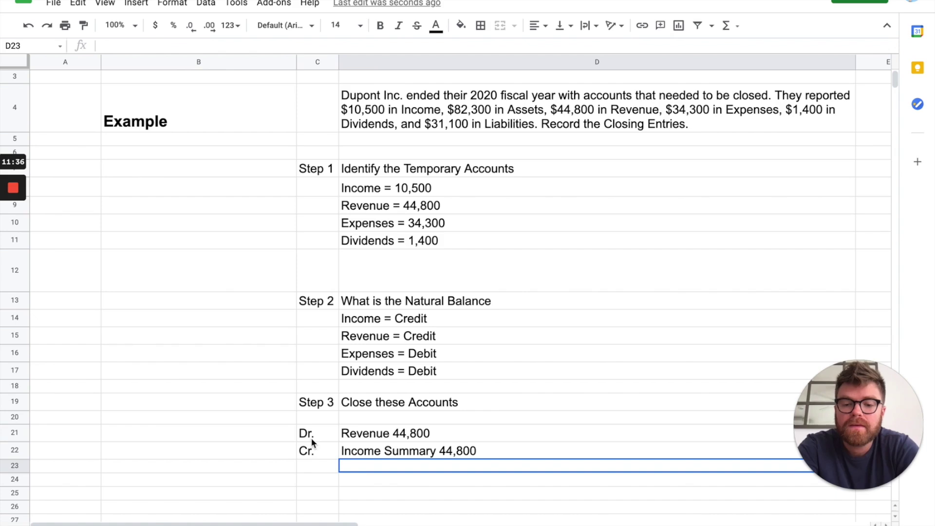
# Step: Copy the Revenue closing entry, C21:D22, to C24
pyautogui.moveTo(312, 437); pyautogui.dragTo(359, 453)
pyautogui.hotkey('ctrl', 'c')
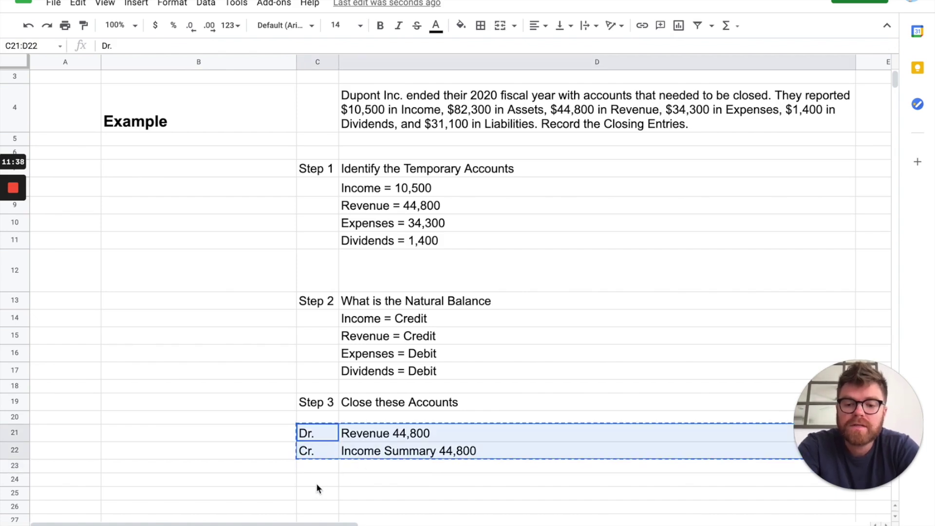
pyautogui.click(317, 483)
pyautogui.hotkey('ctrl', 'v')
pyautogui.scroll(-3, 316, 483)
# Step: Try changing the copied debit line in D24 to "Expenses 34,300" and open the Income Summary line in D25 for editing
pyautogui.click(366, 454)
pyautogui.click(372, 419)
pyautogui.doubleClick(377, 419)
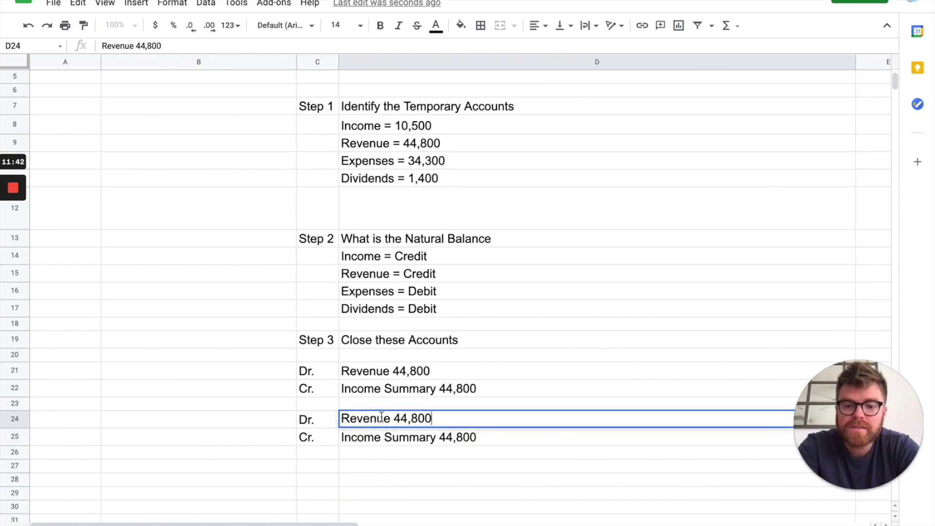
pyautogui.moveTo(390, 419); pyautogui.dragTo(345, 418)
pyautogui.write('Expenses')
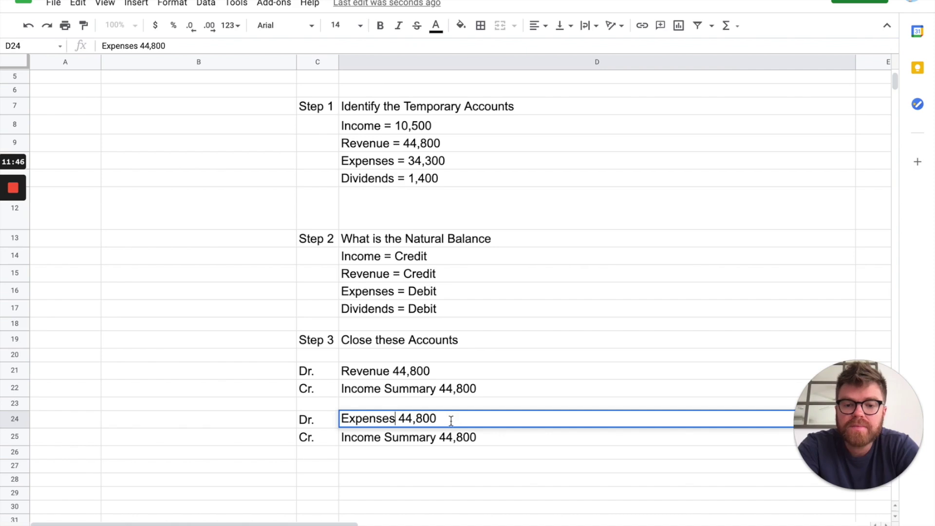
pyautogui.moveTo(448, 420); pyautogui.dragTo(399, 419)
pyautogui.write('34,300')
pyautogui.press('Return')
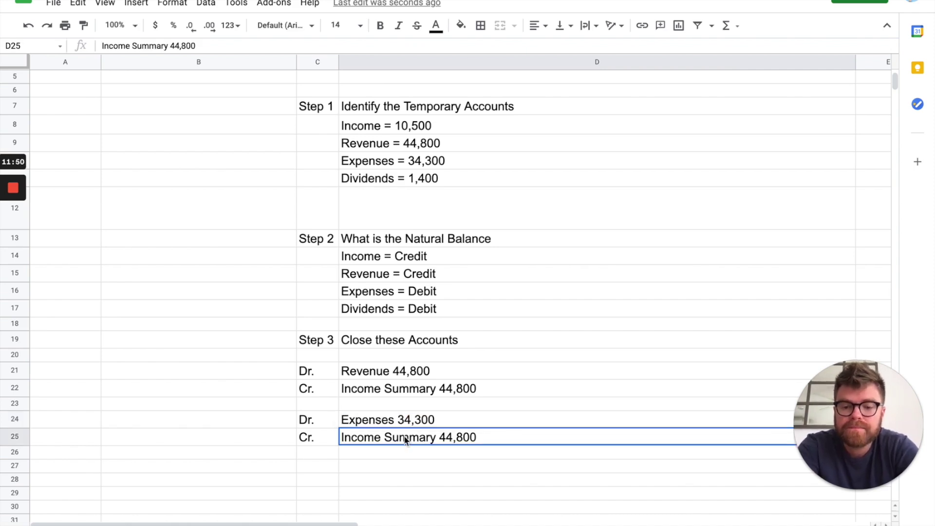
pyautogui.doubleClick(413, 440)
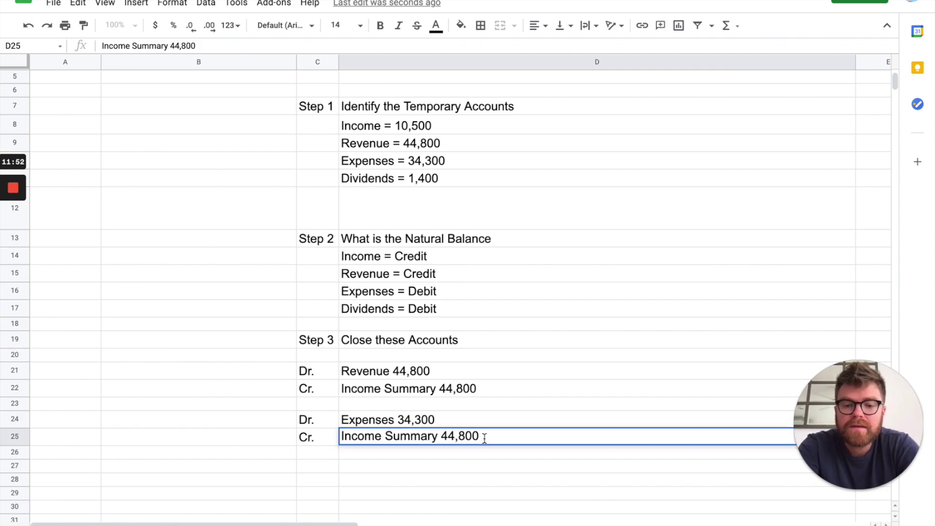
# Step: Clear the debit and credit account lines in D24 and D25, keeping their Dr. and Cr. labels
pyautogui.click(402, 423)
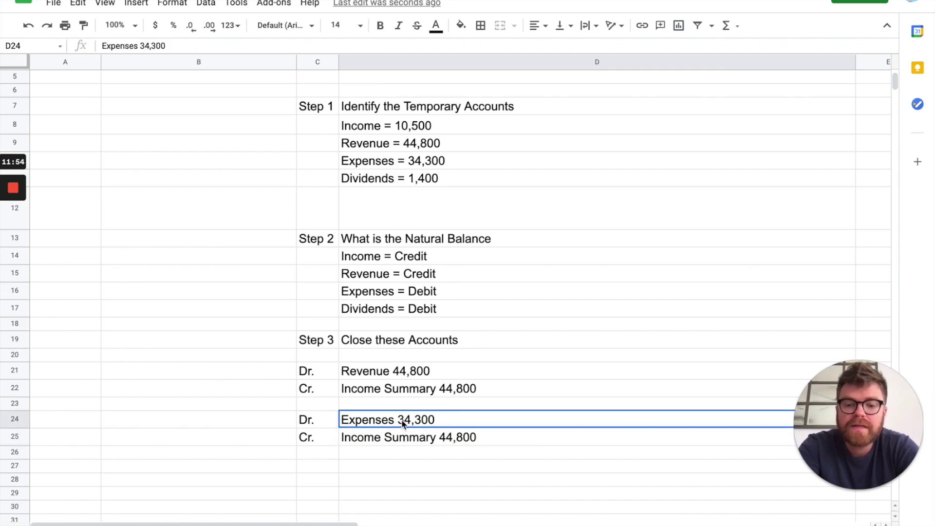
pyautogui.press('Delete')
pyautogui.click(408, 438)
pyautogui.press('Delete')
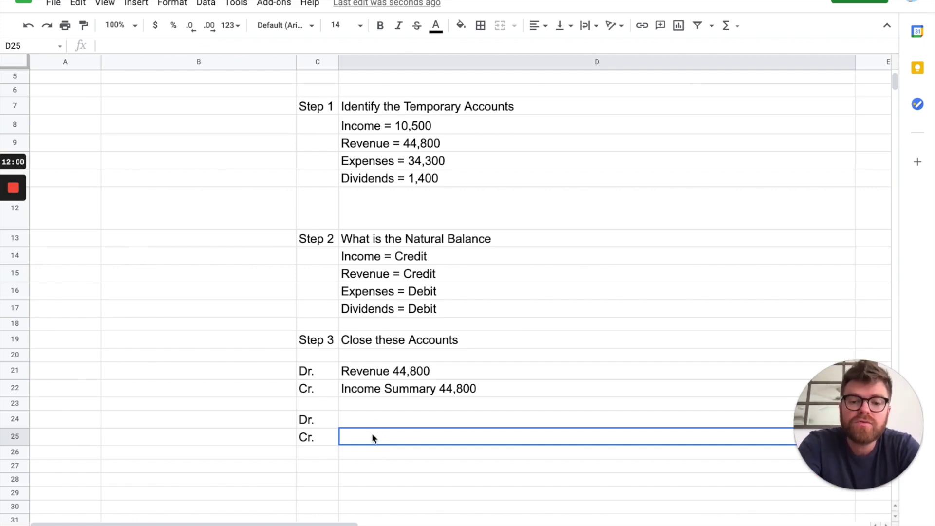
# Step: Record the second closing entry with "Expenses 34,300" in D25 as credit and "Income Summary 34,300" in D24 as debit
pyautogui.write('Expenses 34,300')
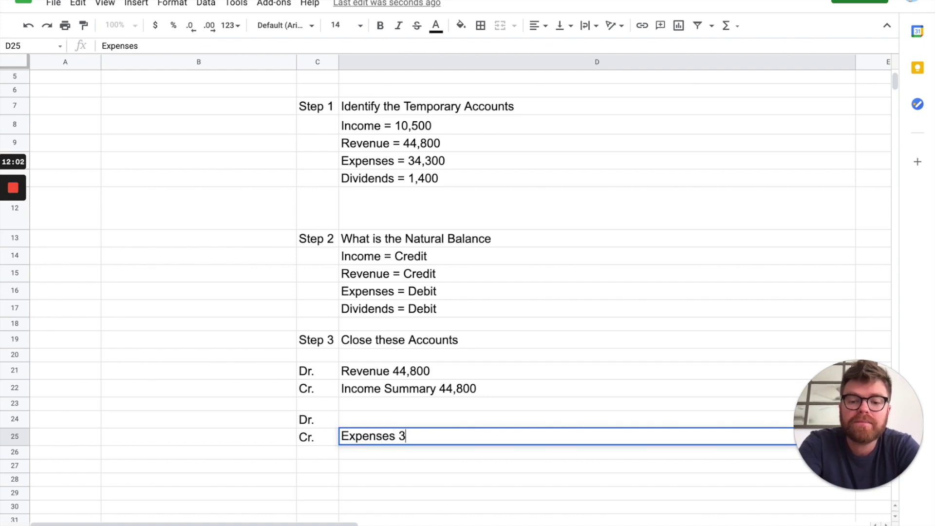
pyautogui.click(487, 418)
pyautogui.write('Income Sum')
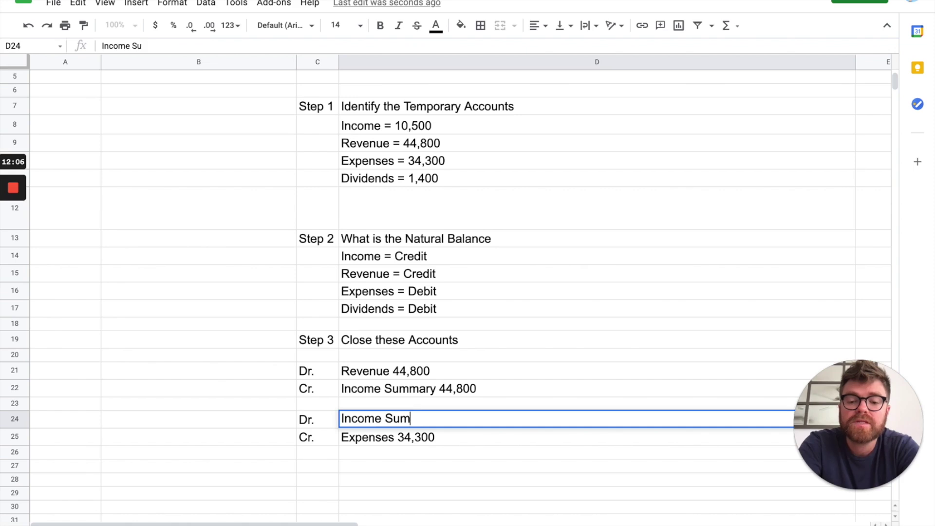
pyautogui.write('mary 34,300')
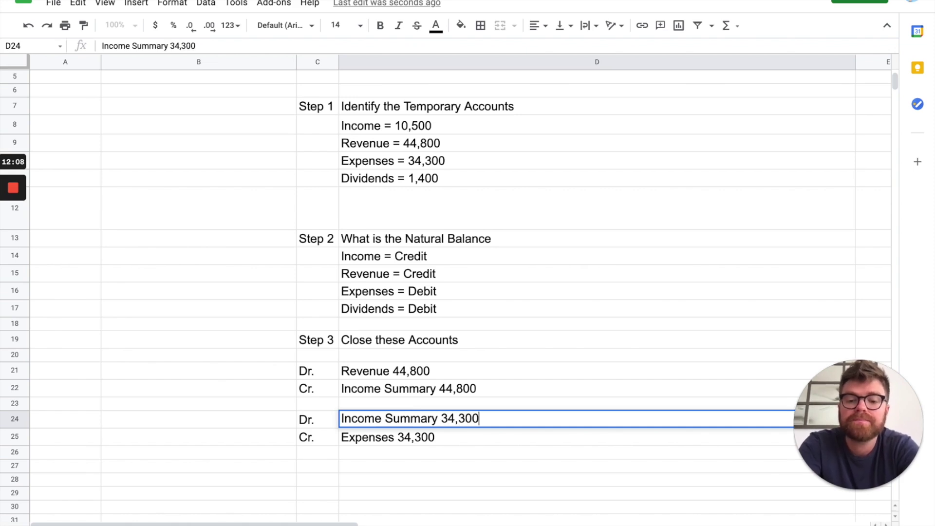
pyautogui.press('Return')
pyautogui.click(487, 452)
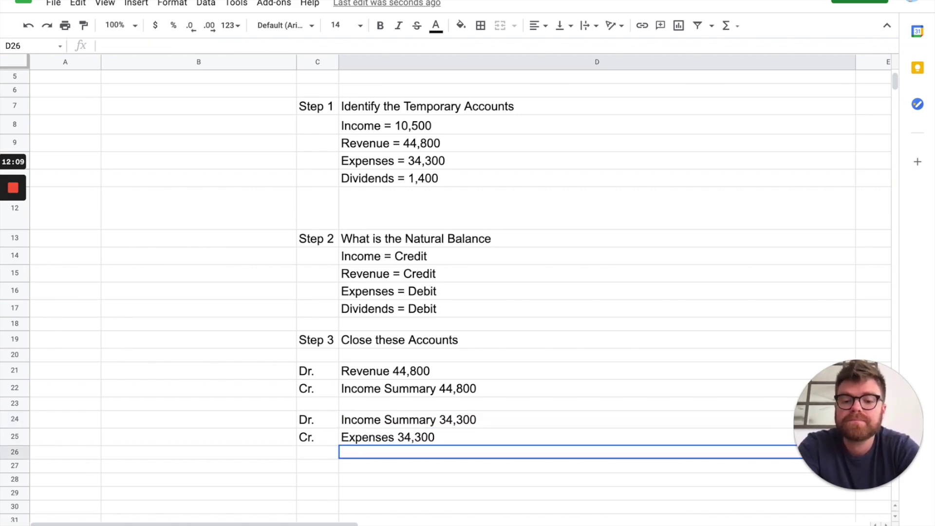
# Step: Copy the Expenses closing entry, C24:D25, to C27 and clear the copied account lines in D27 and D28
pyautogui.click(324, 473)
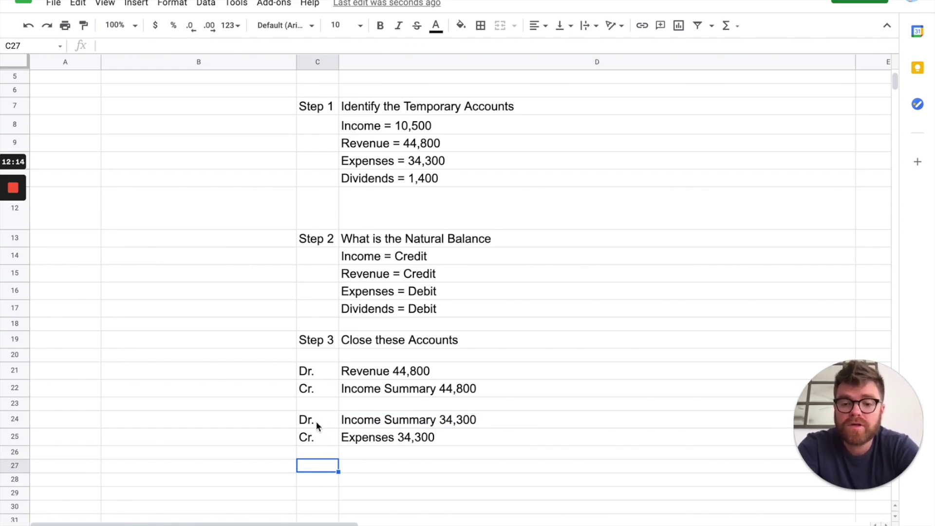
pyautogui.moveTo(312, 420); pyautogui.dragTo(347, 437)
pyautogui.hotkey('ctrl', 'c')
pyautogui.click(309, 465)
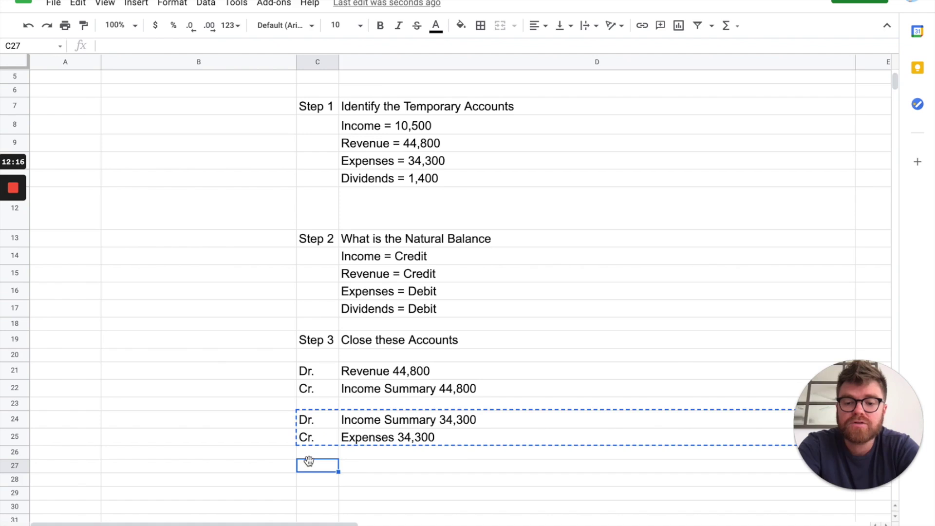
pyautogui.hotkey('ctrl', 'v')
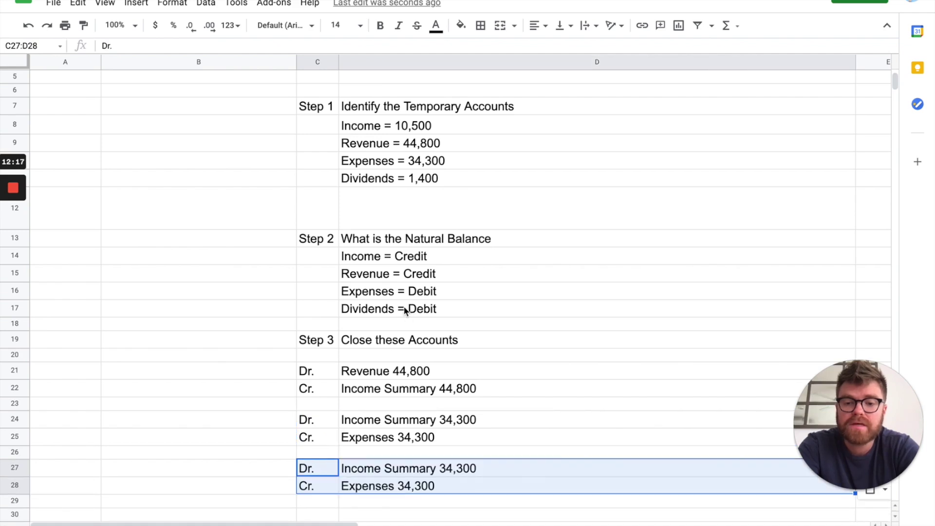
pyautogui.click(385, 487)
pyautogui.press('Delete')
pyautogui.click(402, 471)
pyautogui.press('Delete')
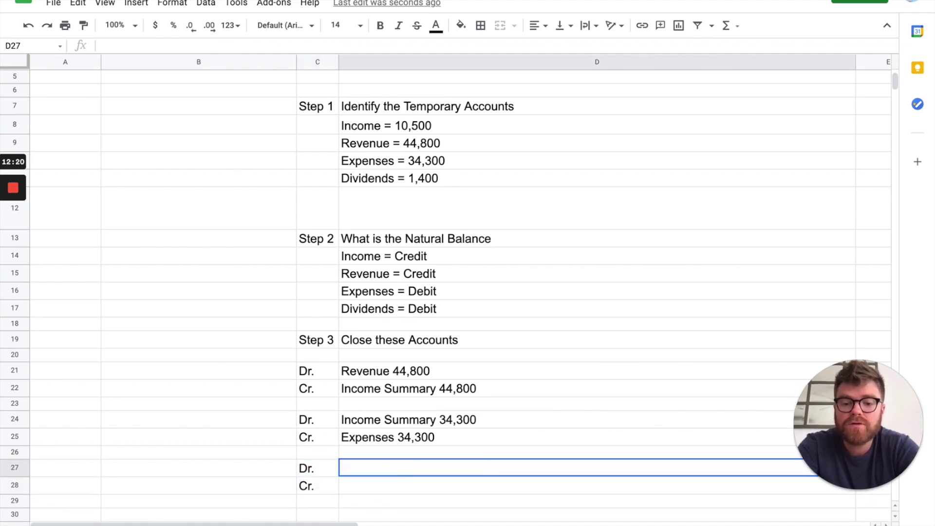
# Step: Record the third closing entry with "Dividends $1,400" in D28 as credit and "Retained Earnings 1,400" in D27 as debit
pyautogui.click(384, 489)
pyautogui.write('Dividend')
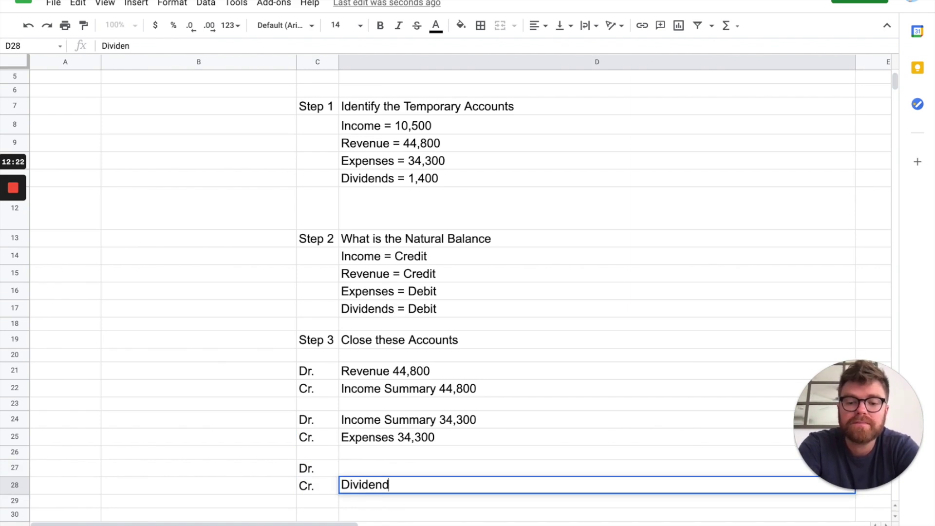
pyautogui.write('s $1,400')
pyautogui.press('Return')
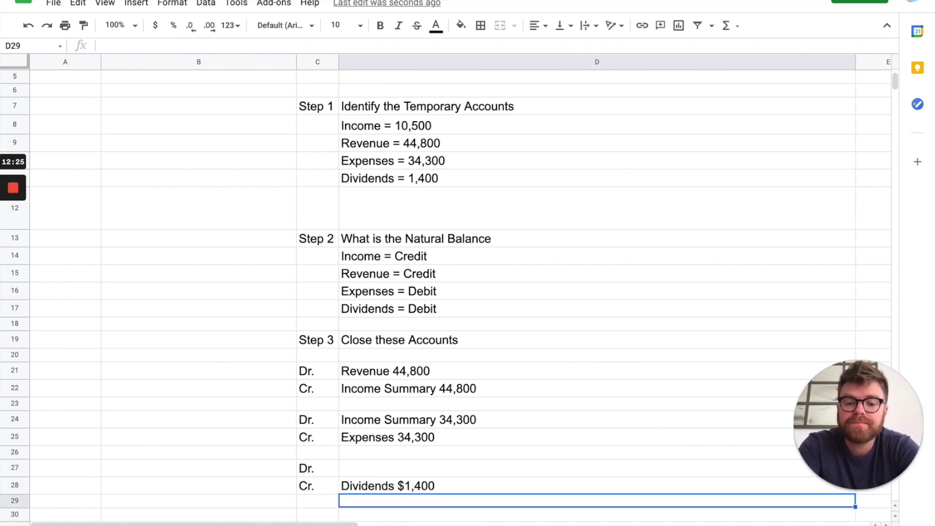
pyautogui.click(383, 467)
pyautogui.write('Retained Earnings 1,400')
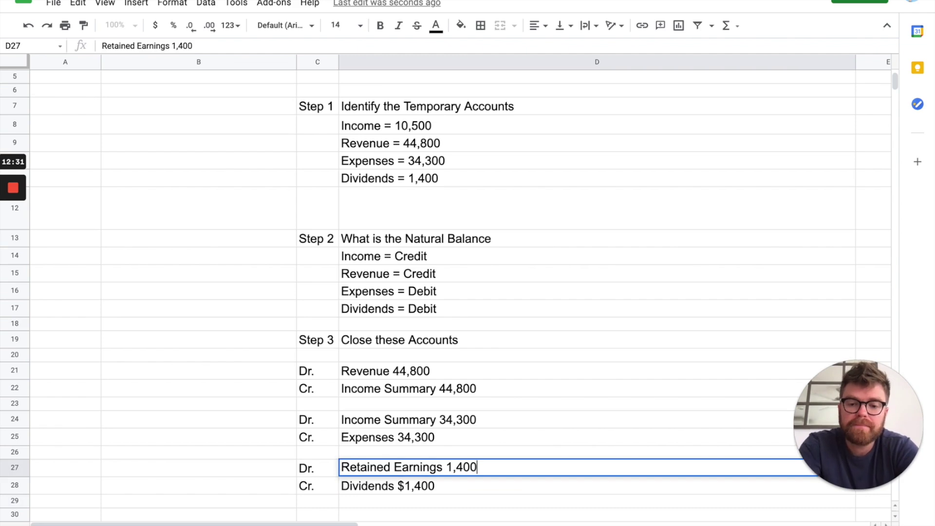
pyautogui.press('Return')
# Step: Copy the Dividends closing entry, C27:D28, to C30
pyautogui.scroll(-2, 362, 453)
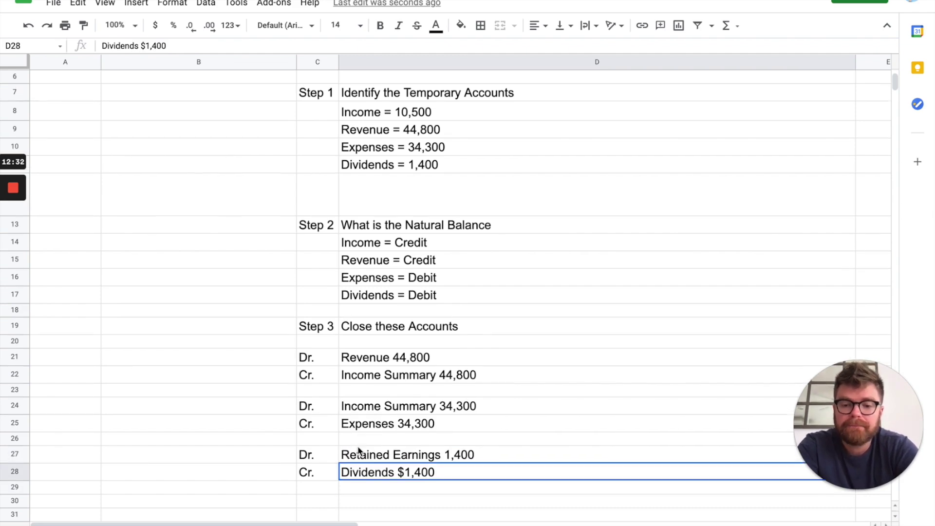
pyautogui.moveTo(321, 443); pyautogui.dragTo(340, 457)
pyautogui.hotkey('ctrl', 'c')
pyautogui.click(311, 489)
pyautogui.hotkey('ctrl', 'v')
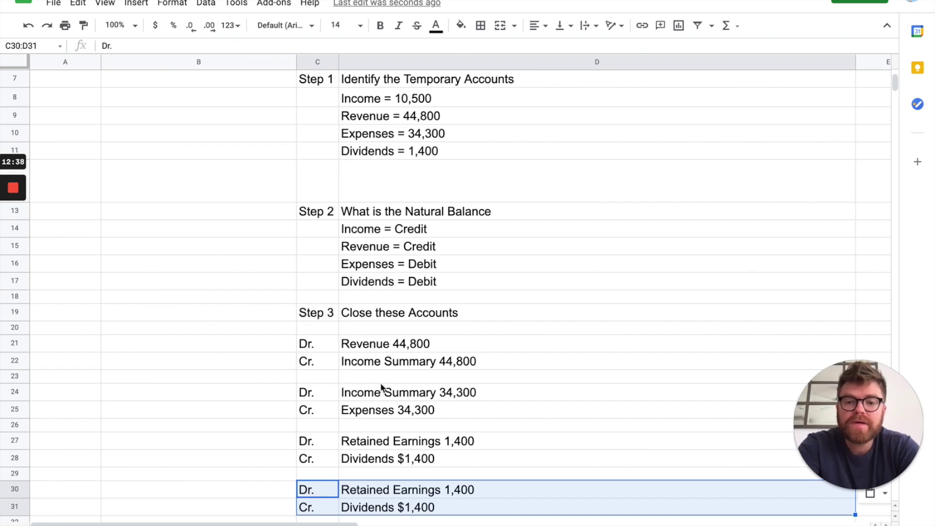
# Step: Clear the copied account lines in D30 and D31, keeping the Dr. and Cr. labels beside them
pyautogui.click(379, 410)
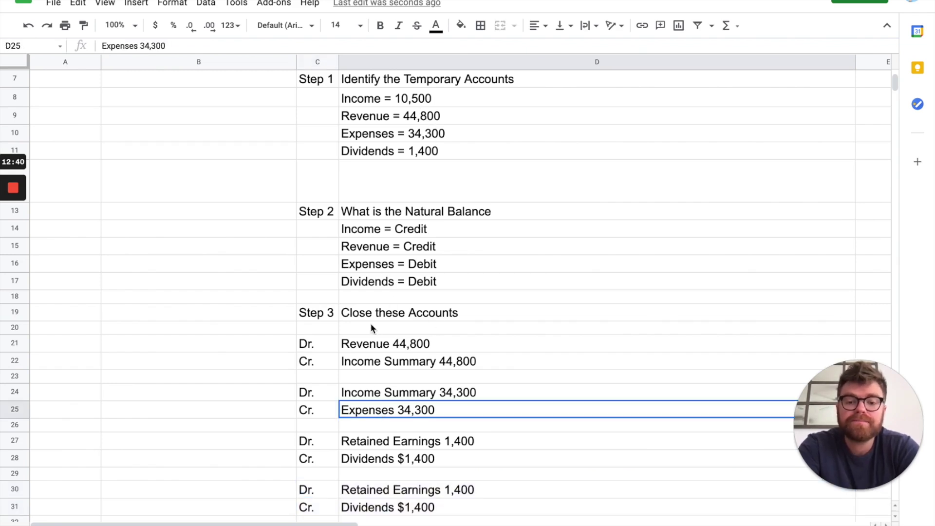
pyautogui.scroll(-1, 371, 328)
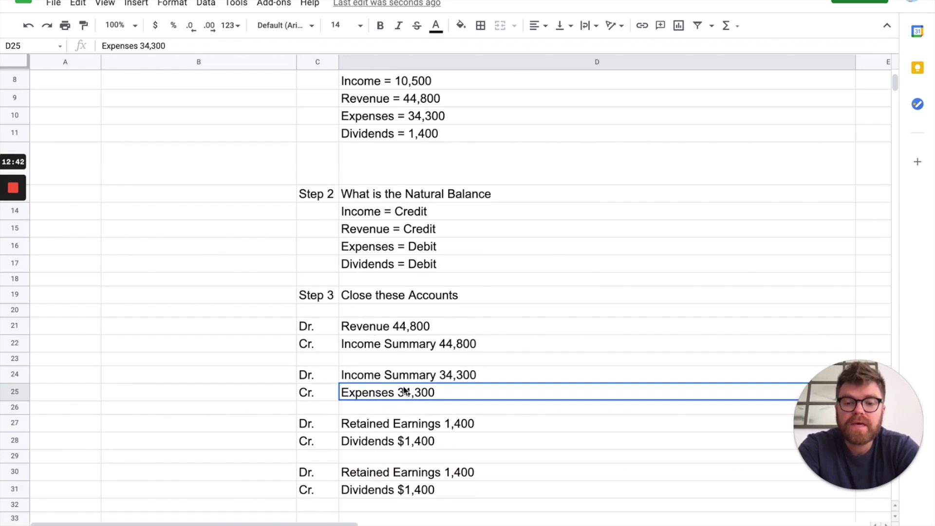
pyautogui.click(381, 471)
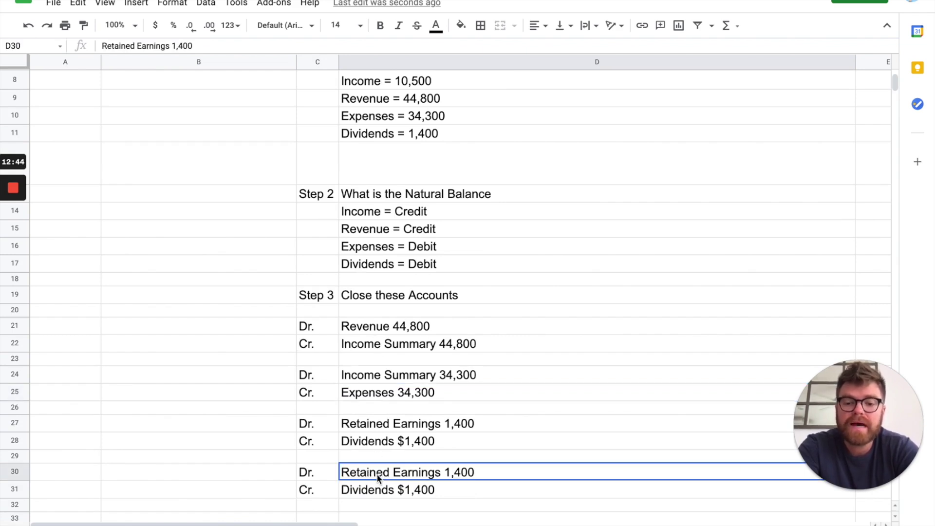
pyautogui.press('Delete')
pyautogui.click(382, 489)
pyautogui.press('Delete')
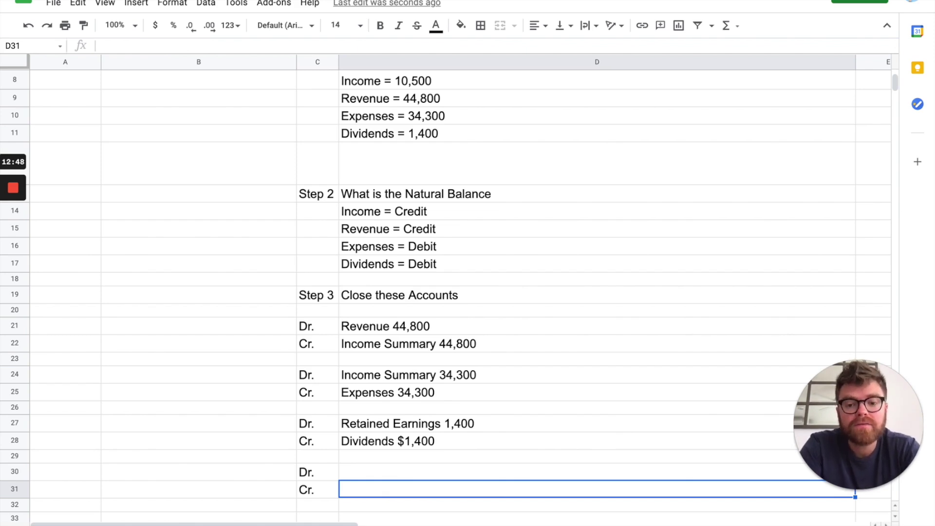
# Step: Record the fourth closing entry with "Income Summary 10,500" in D30 as debit and "Retained Earnings 10,500" in D31 as credit
pyautogui.click(382, 473)
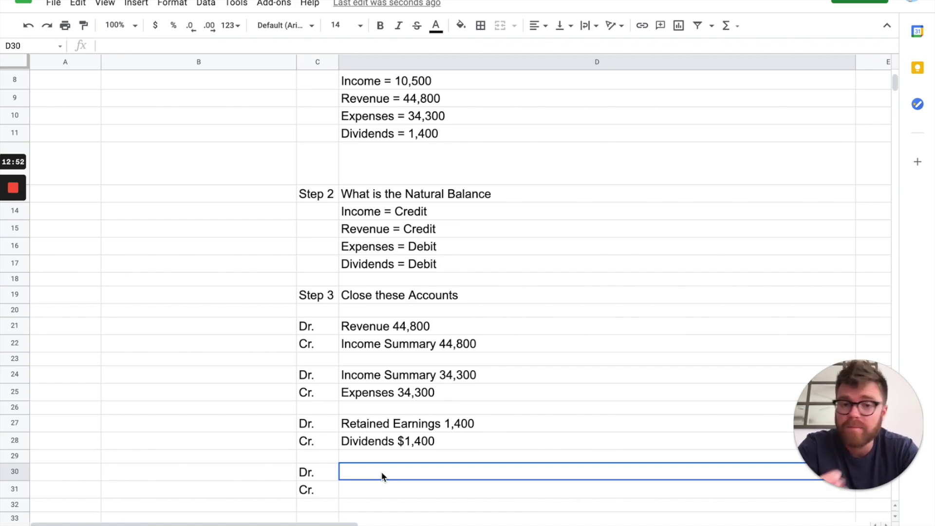
pyautogui.write('Income Summary')
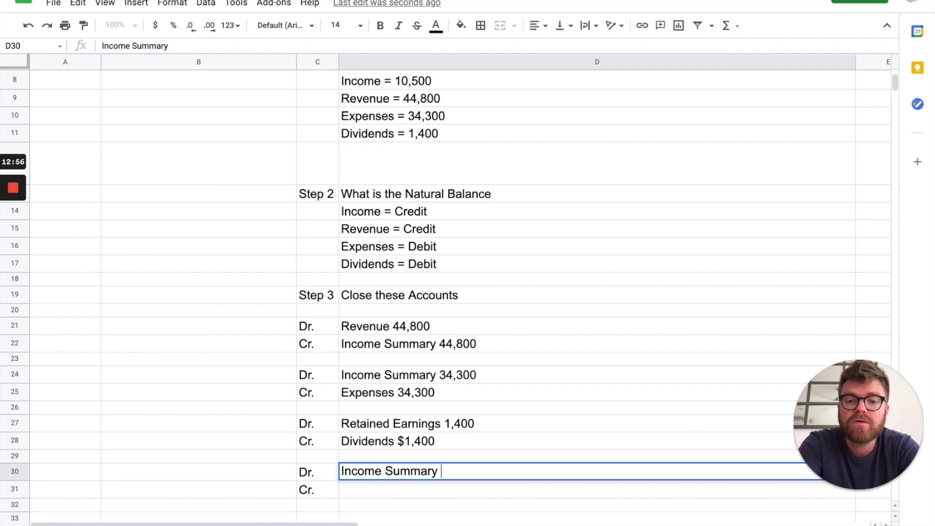
pyautogui.write(' 10,500')
pyautogui.press('Return')
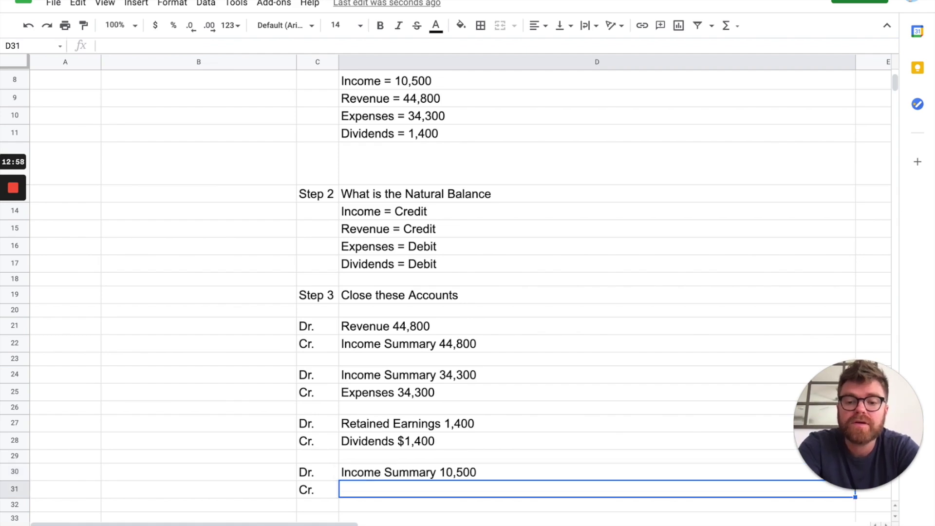
pyautogui.write('Retine')
pyautogui.press('BackSpace')
pyautogui.press('BackSpace')
pyautogui.press('BackSpace')
pyautogui.write('a')
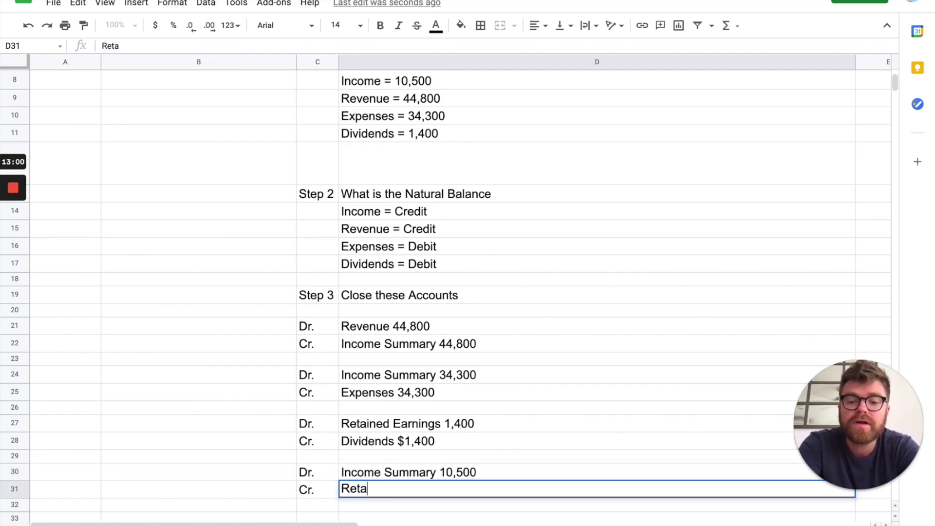
pyautogui.write('inedd')
pyautogui.press('BackSpace')
pyautogui.write('Earning')
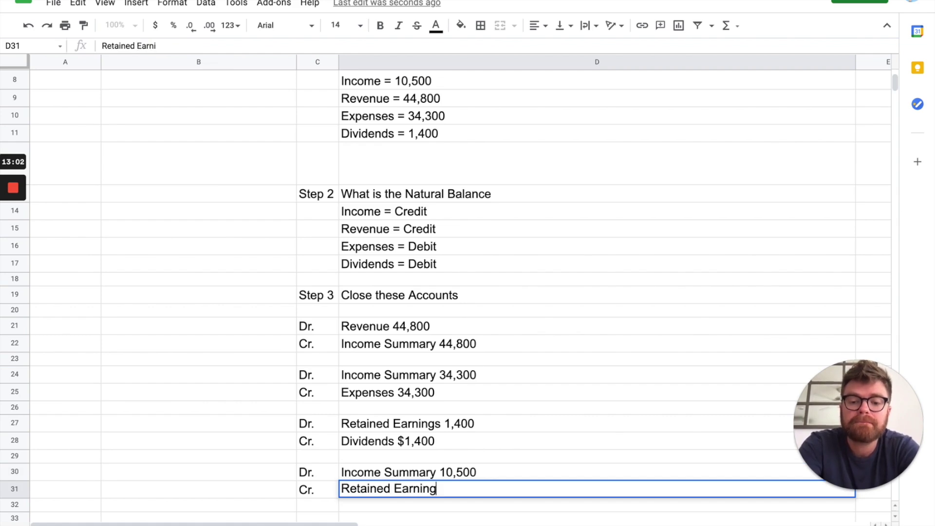
pyautogui.write('s 10,500')
pyautogui.press('Return')
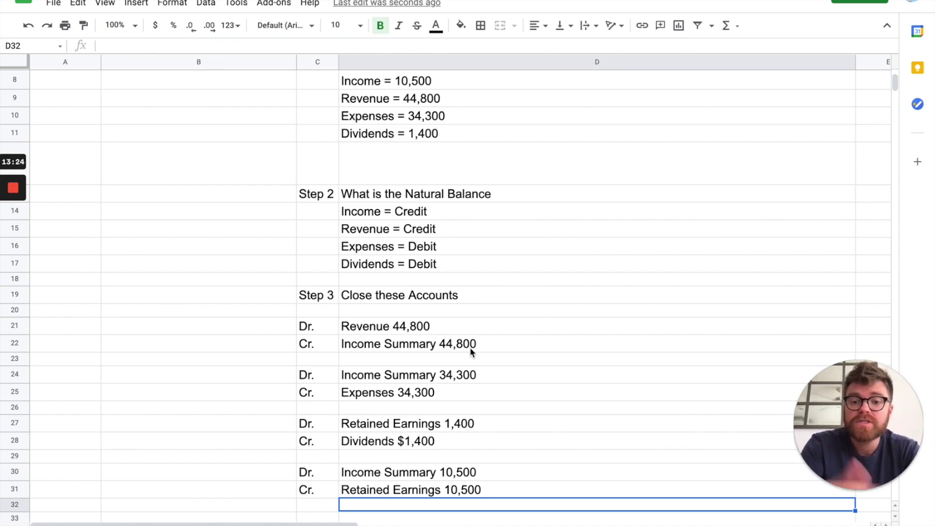
pyautogui.scroll(5, 469, 347)
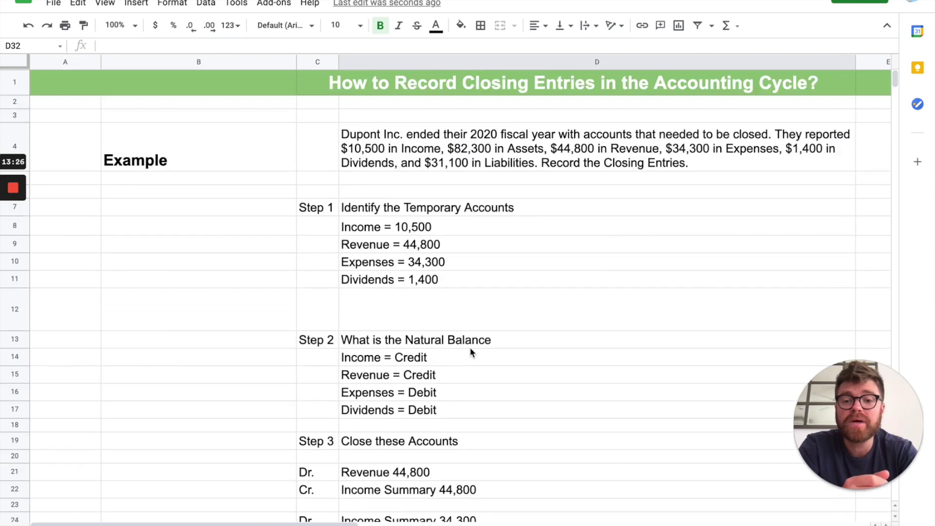